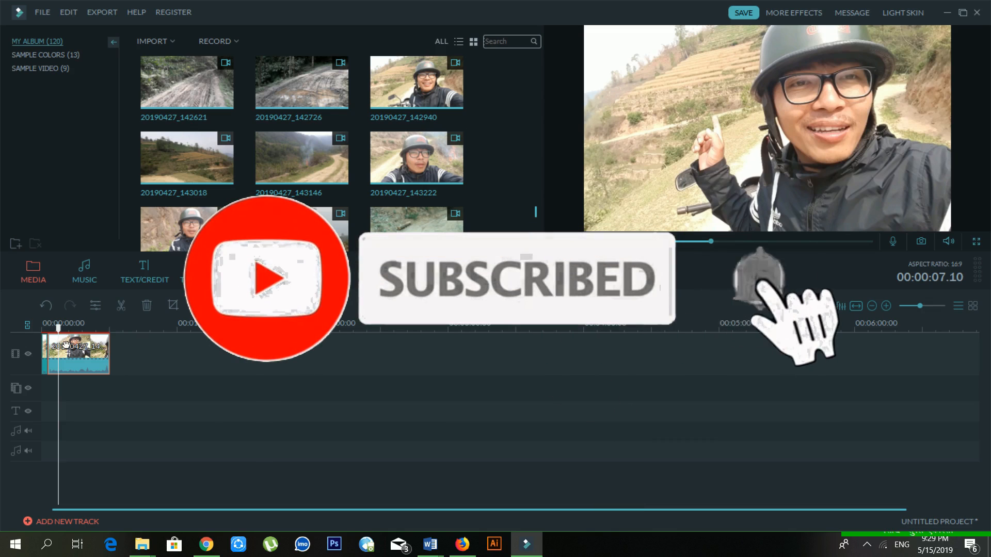
# Return the playhead to the start and begin downloading Benjamin Thompson - Lullaby from the music library.
pyautogui.click(42, 331)
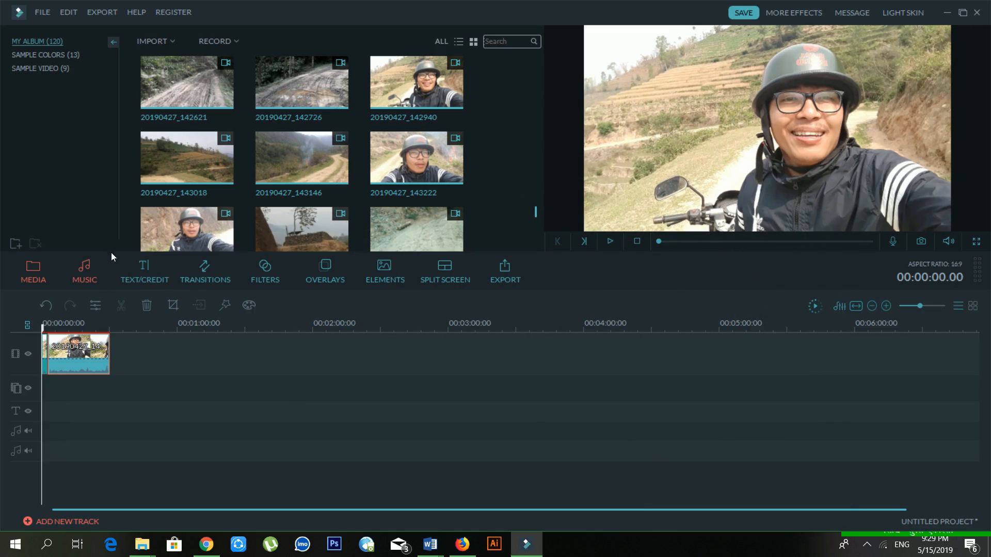
pyautogui.click(97, 273)
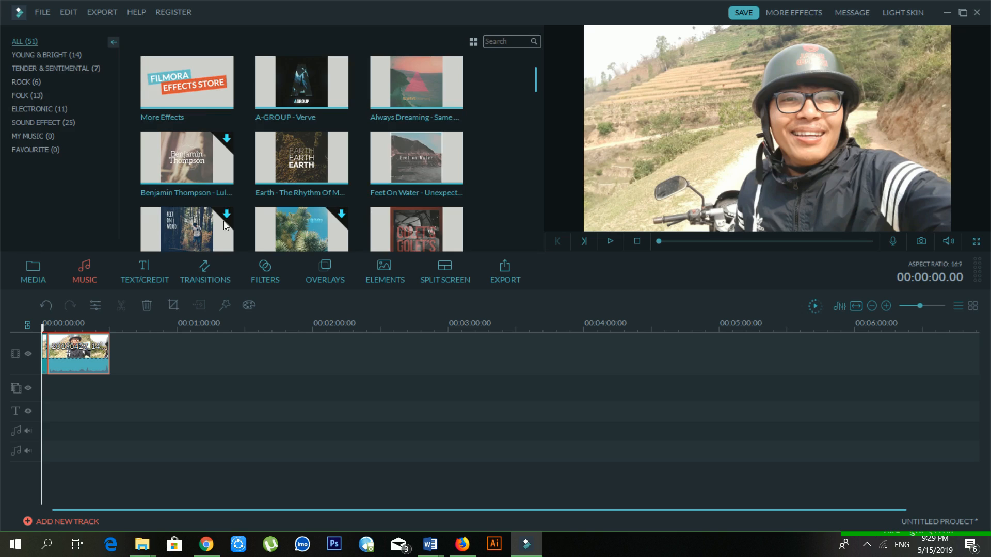
pyautogui.moveTo(534, 86)
pyautogui.mouseDown()
pyautogui.moveTo(538, 110)
pyautogui.moveTo(537, 86)
pyautogui.mouseUp()
pyautogui.doubleClick(211, 163)
pyautogui.click(229, 142)
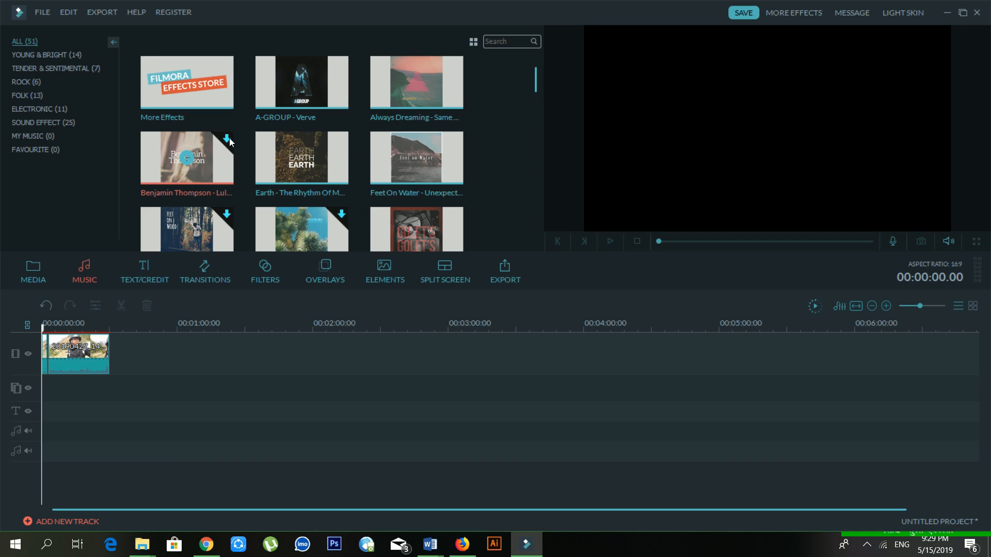
pyautogui.doubleClick(228, 143)
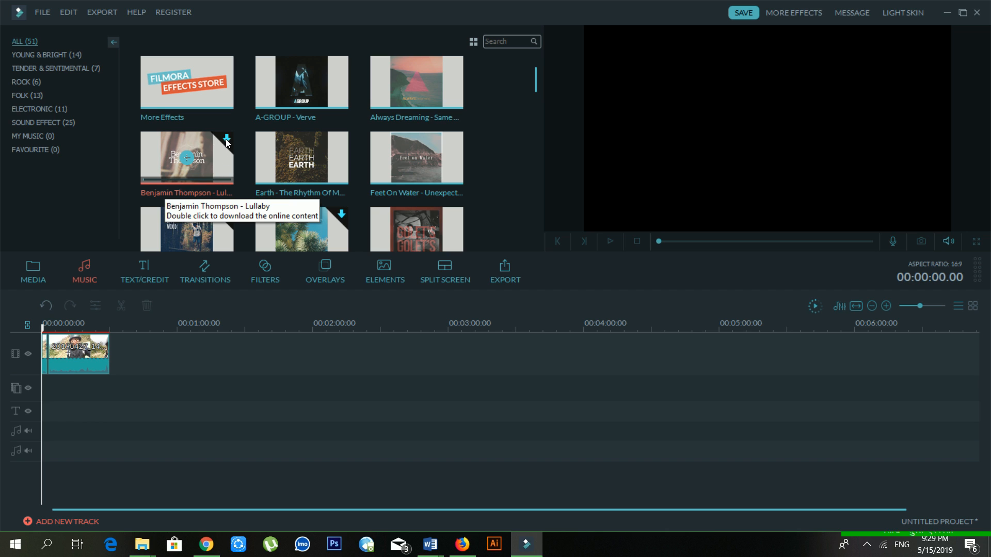
# Try Living Pulse - The Chapman Run at the start of the first audio track, and delete it from the timeline.
pyautogui.scroll(-5, 335, 199)
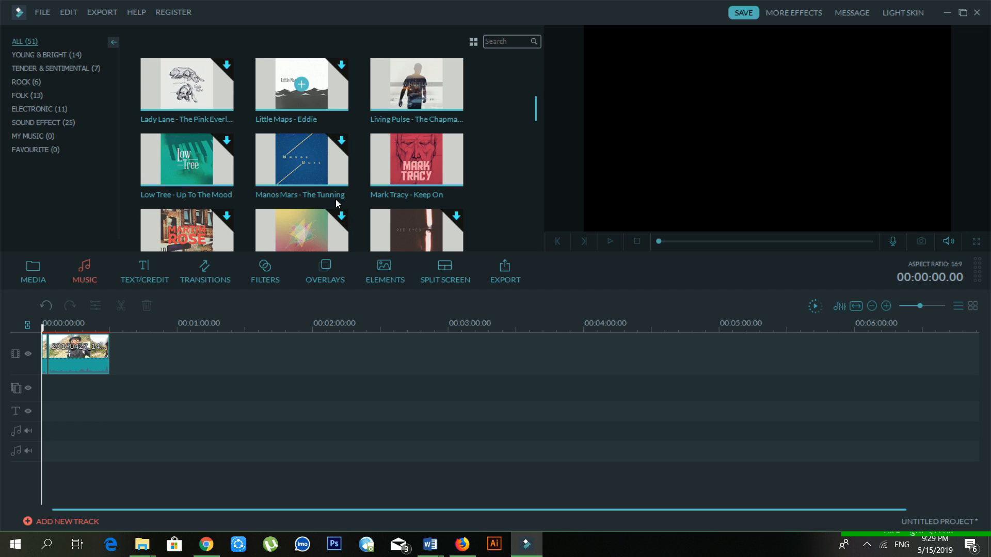
pyautogui.scroll(3, 430, 196)
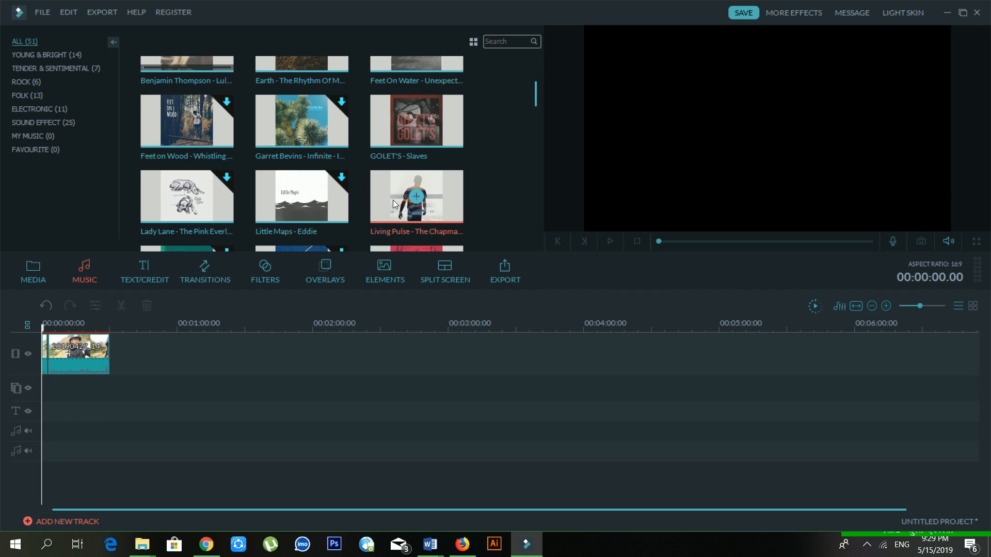
pyautogui.moveTo(392, 199); pyautogui.dragTo(41, 434)
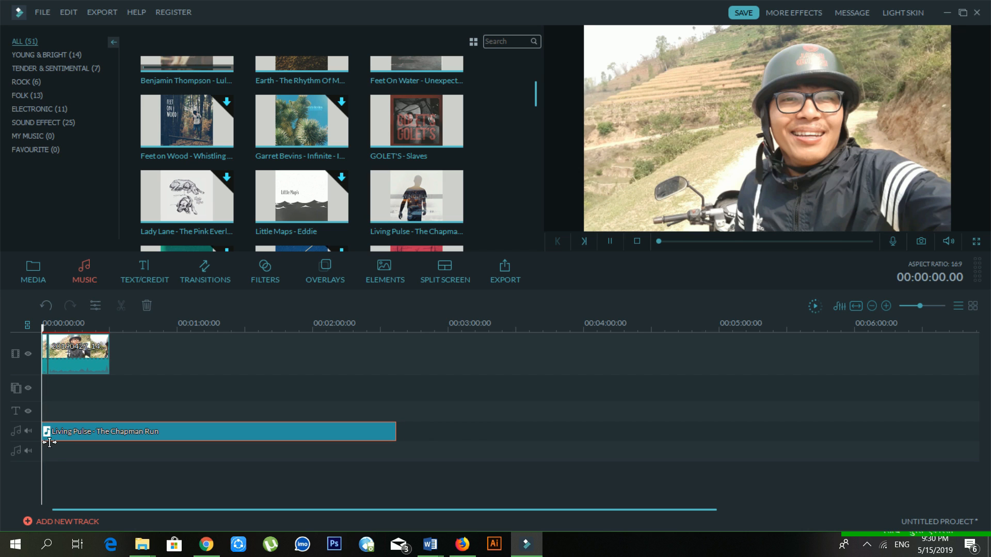
pyautogui.press('space')
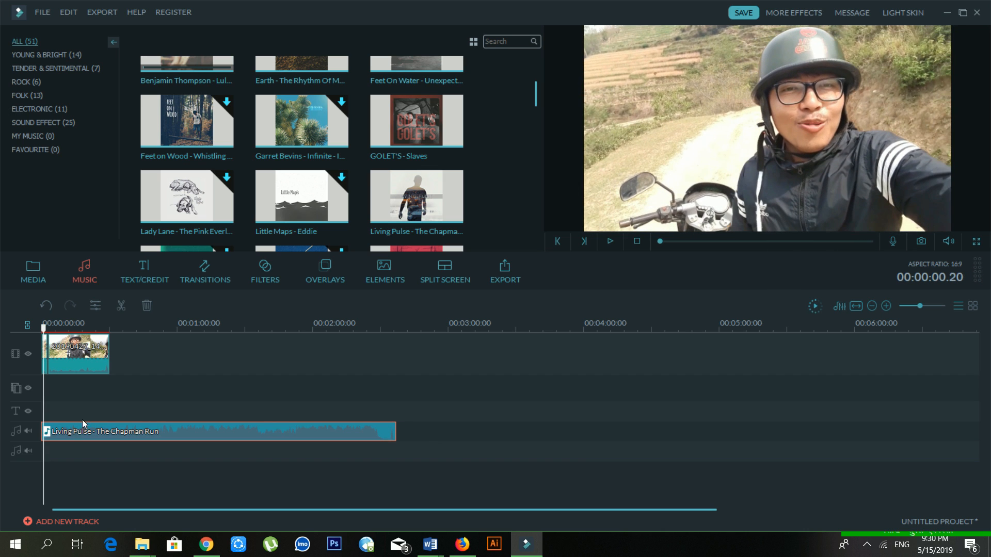
pyautogui.press('Delete')
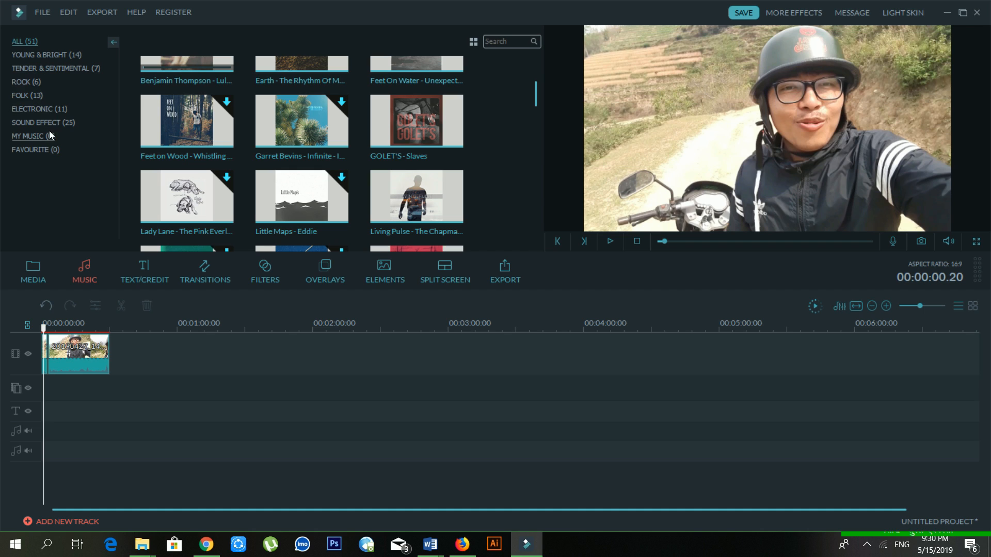
# Look through the music library categories from Young & Bright to Favourite, and return to the full list.
pyautogui.click(46, 52)
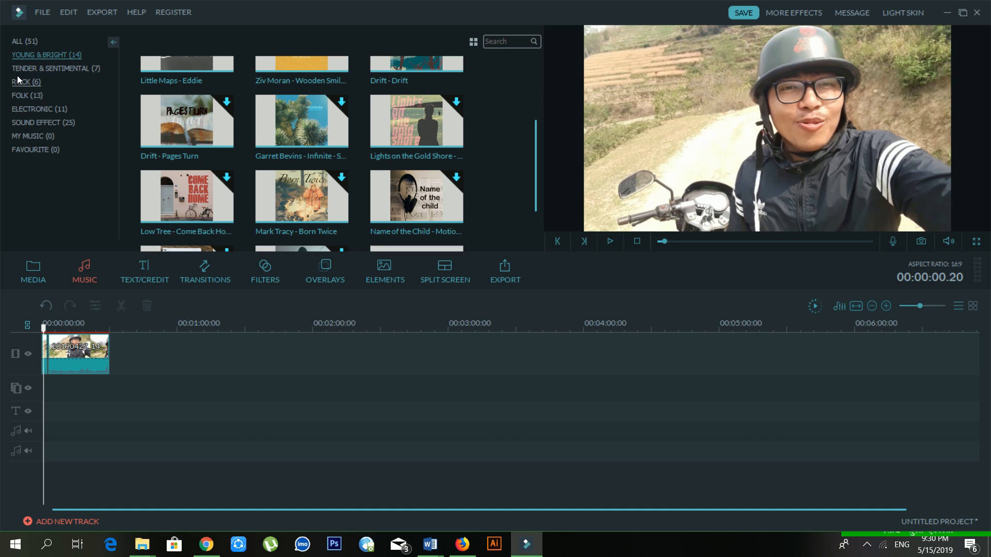
pyautogui.click(32, 69)
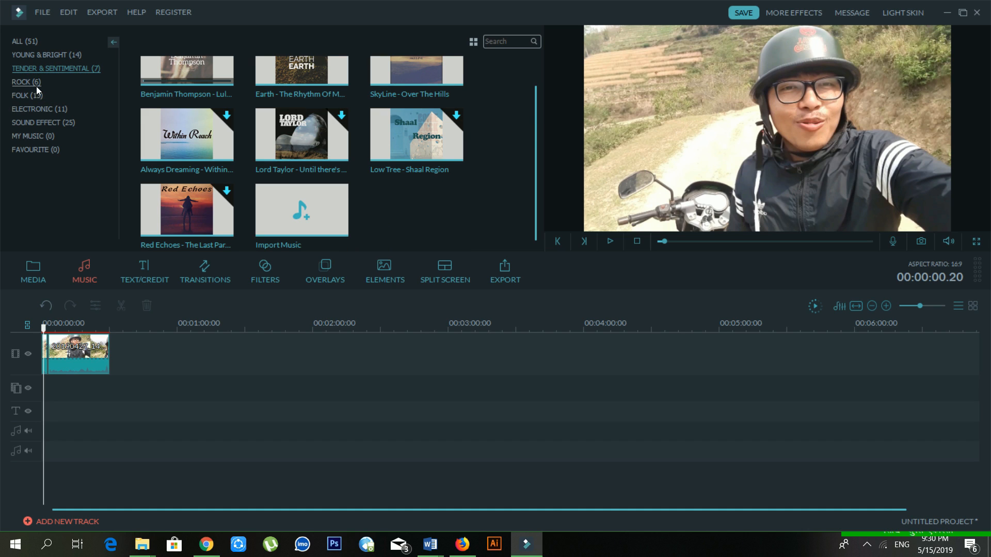
pyautogui.click(36, 83)
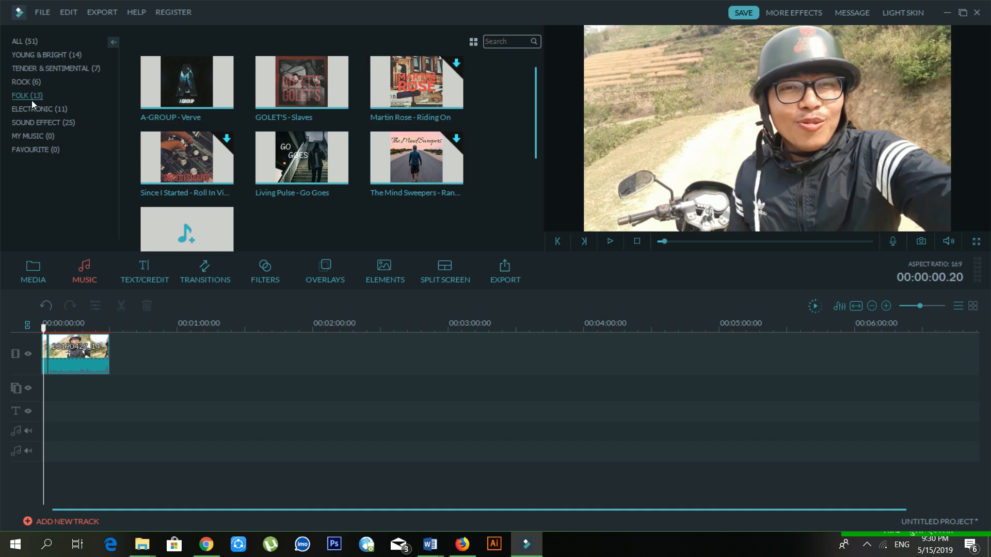
pyautogui.click(32, 98)
pyautogui.click(38, 110)
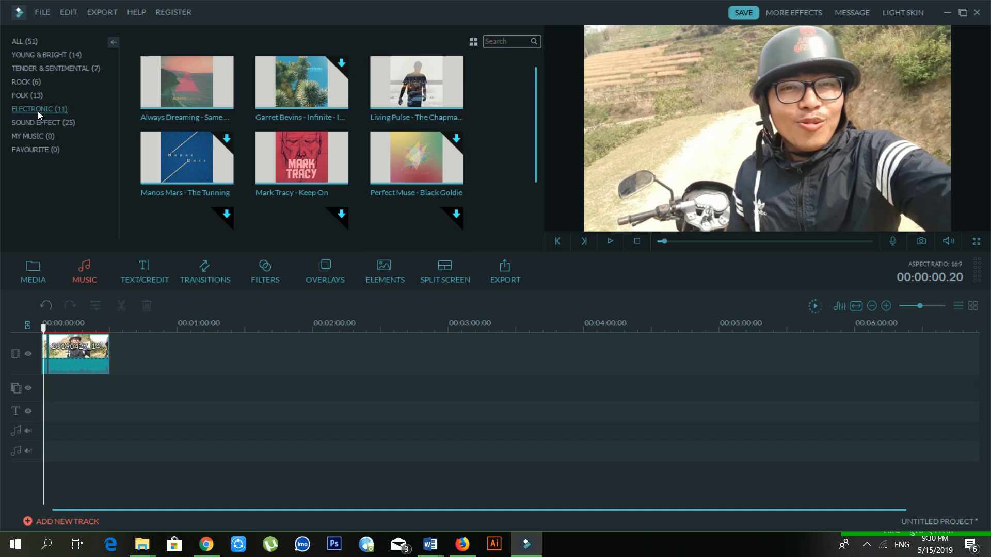
pyautogui.click(51, 123)
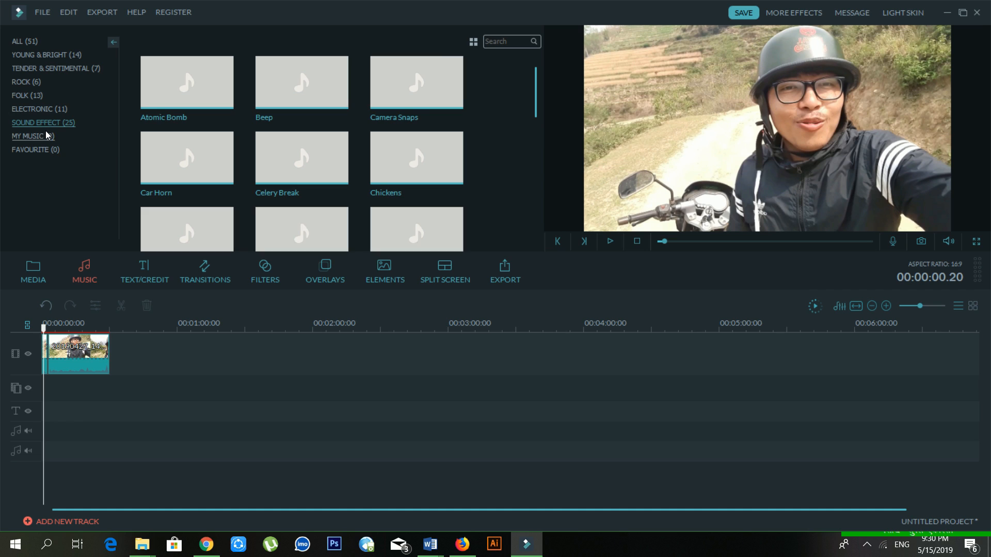
pyautogui.click(45, 135)
pyautogui.click(44, 149)
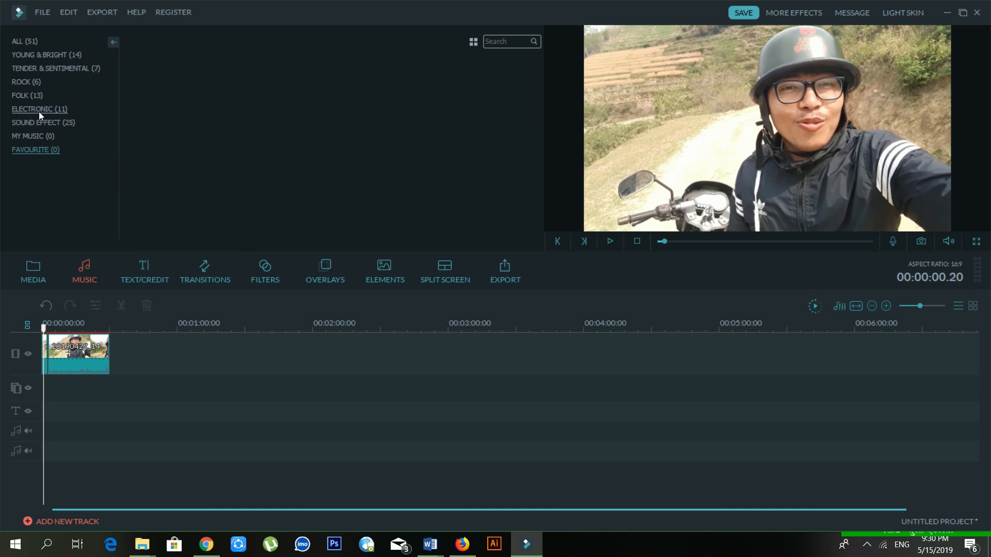
pyautogui.click(22, 44)
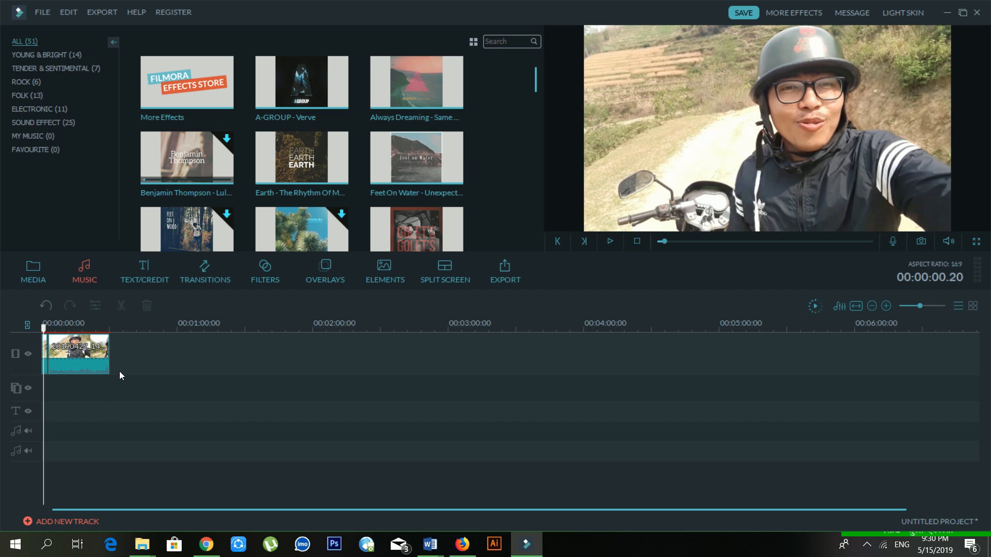
# Open the file picker for importing media files into the album and close it without importing anything.
pyautogui.click(49, 274)
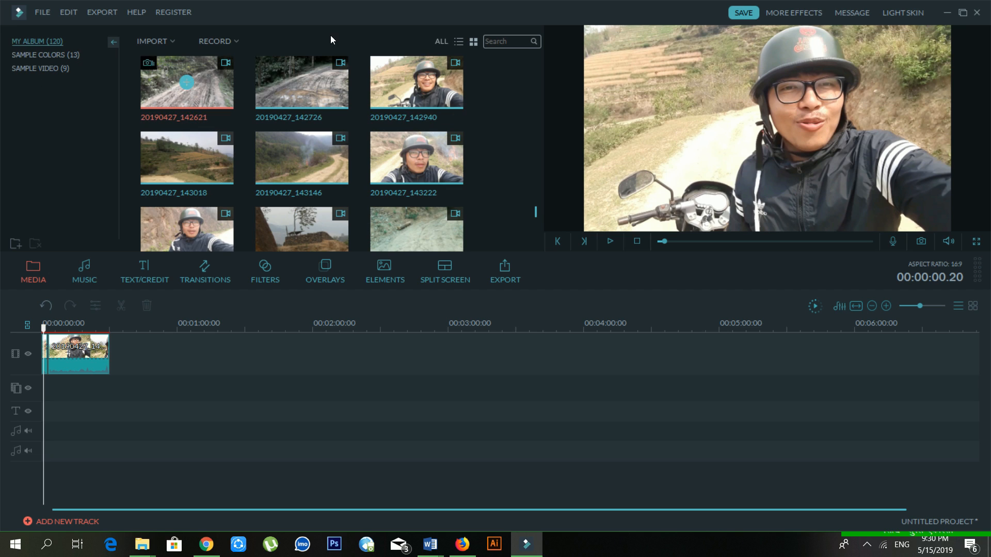
pyautogui.click(158, 44)
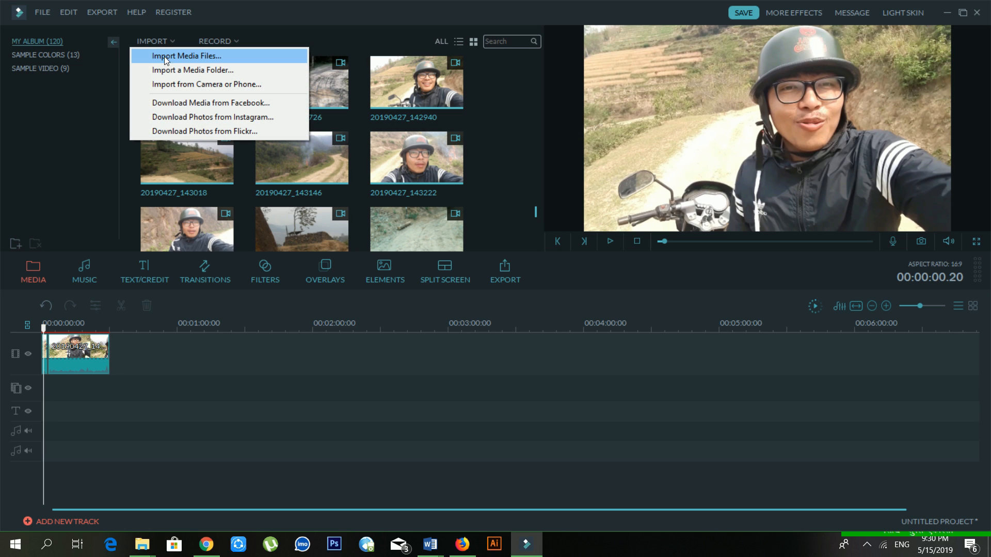
pyautogui.click(166, 60)
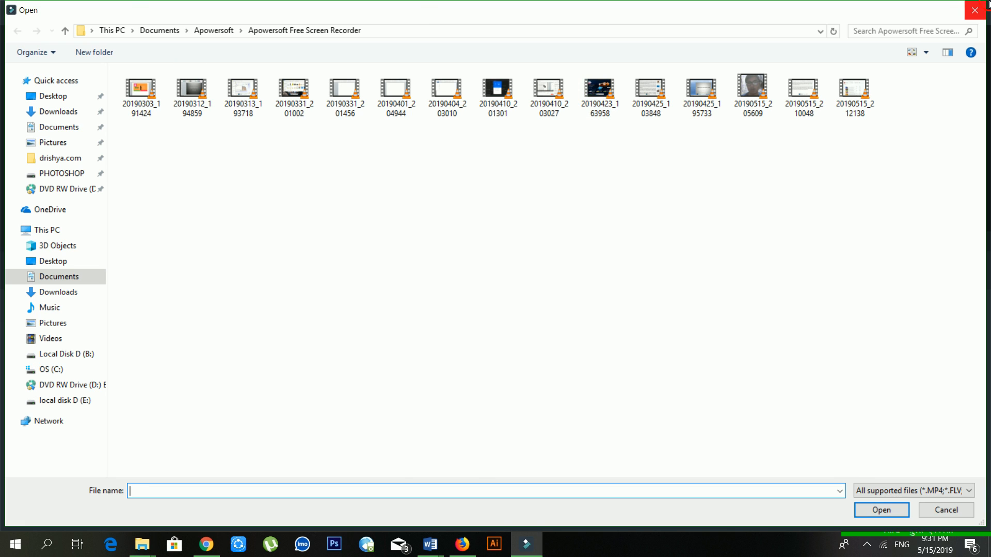
pyautogui.click(980, 7)
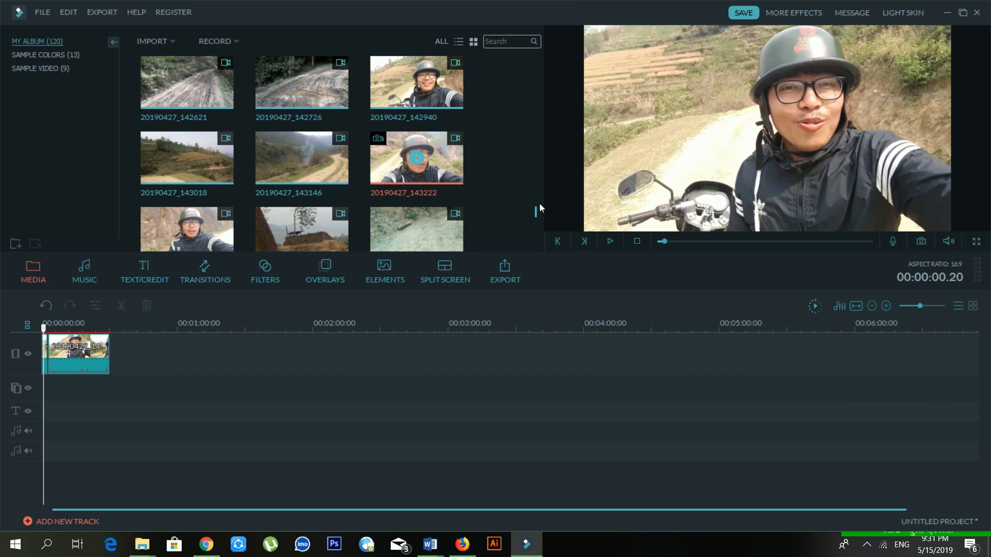
# Examine the audio files at the beginning of the media album and compare them with the built-in music library.
pyautogui.moveTo(536, 212); pyautogui.dragTo(516, 54)
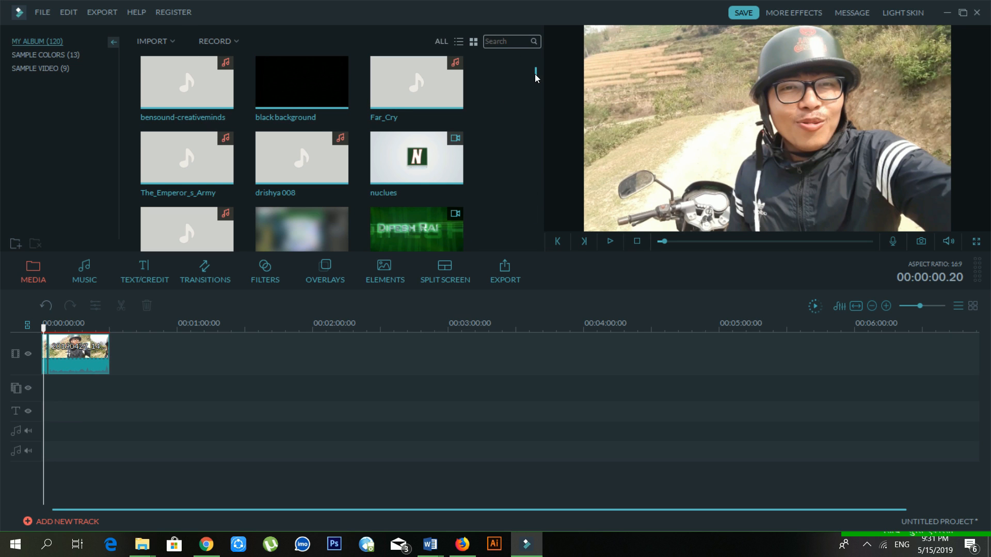
pyautogui.moveTo(535, 74); pyautogui.dragTo(532, 66)
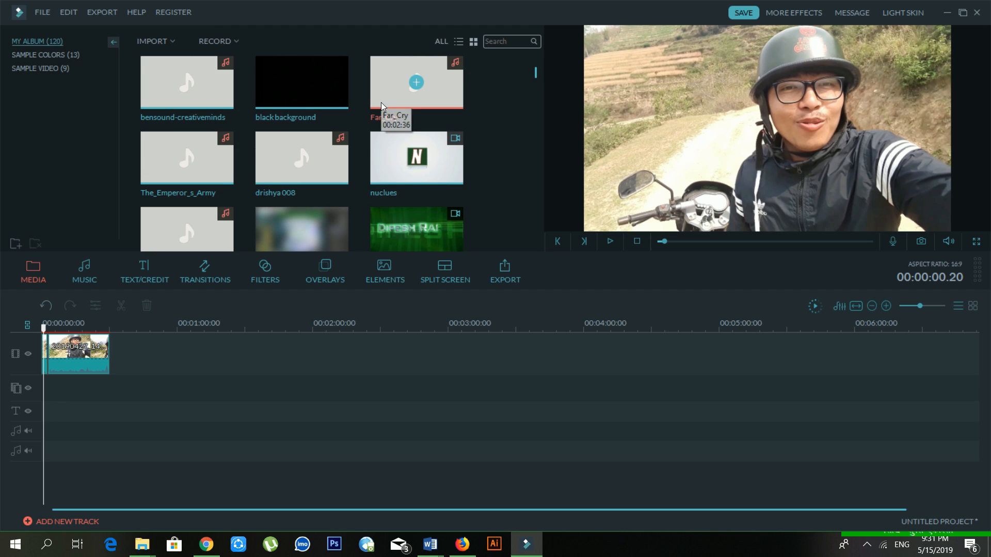
pyautogui.click(86, 273)
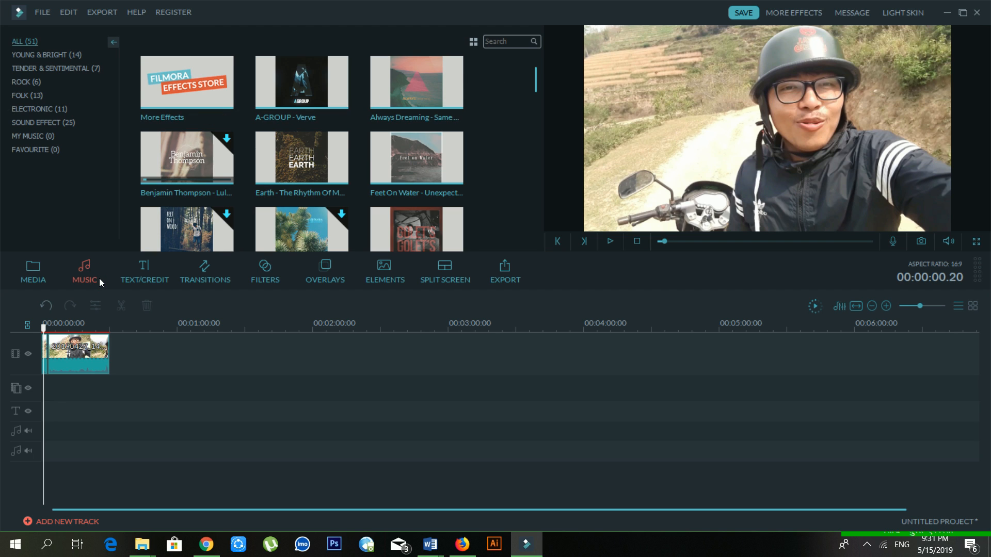
pyautogui.click(27, 274)
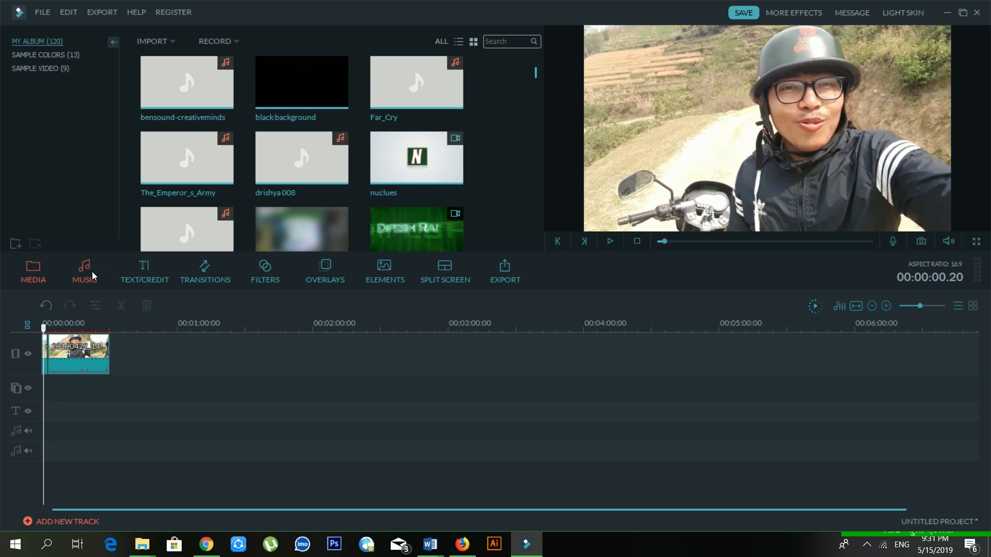
pyautogui.click(92, 278)
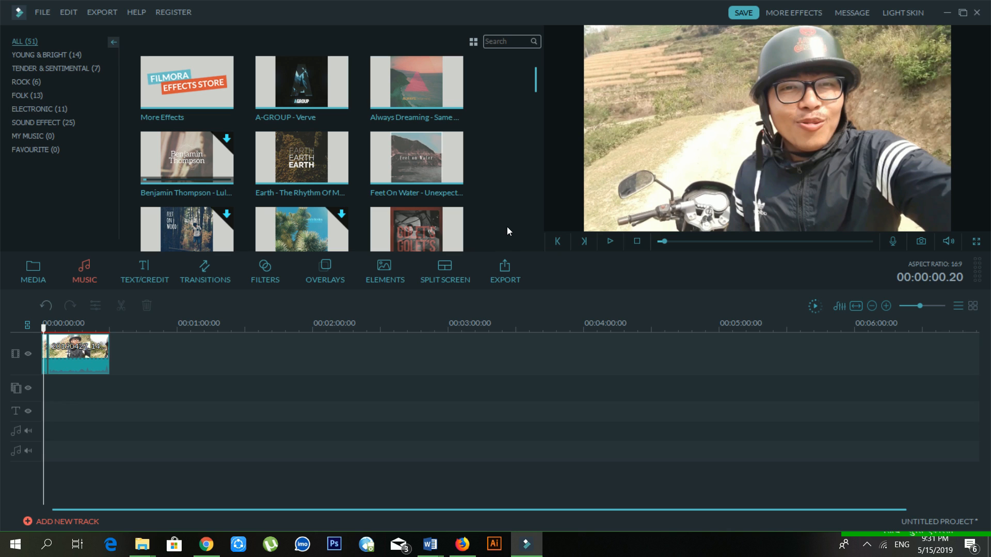
pyautogui.click(33, 268)
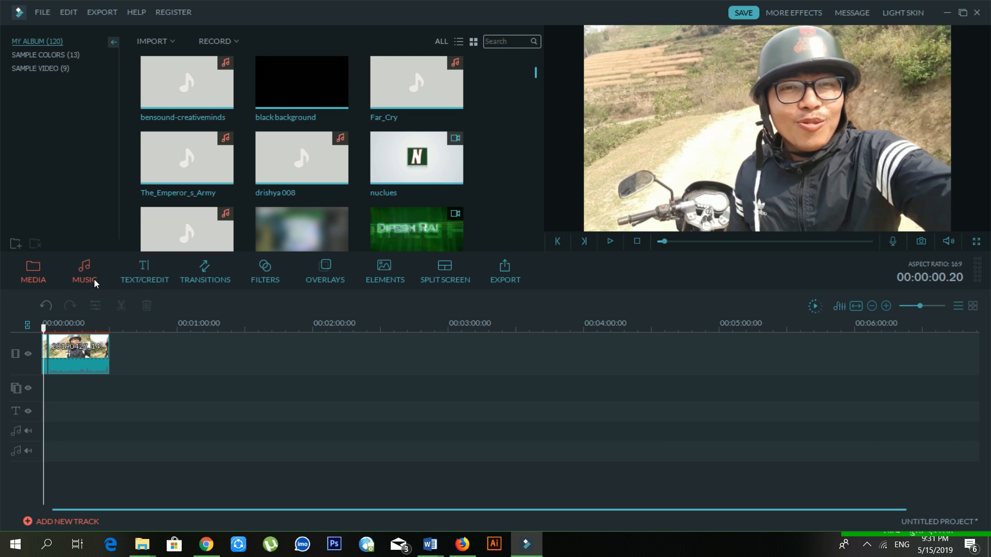
pyautogui.click(77, 269)
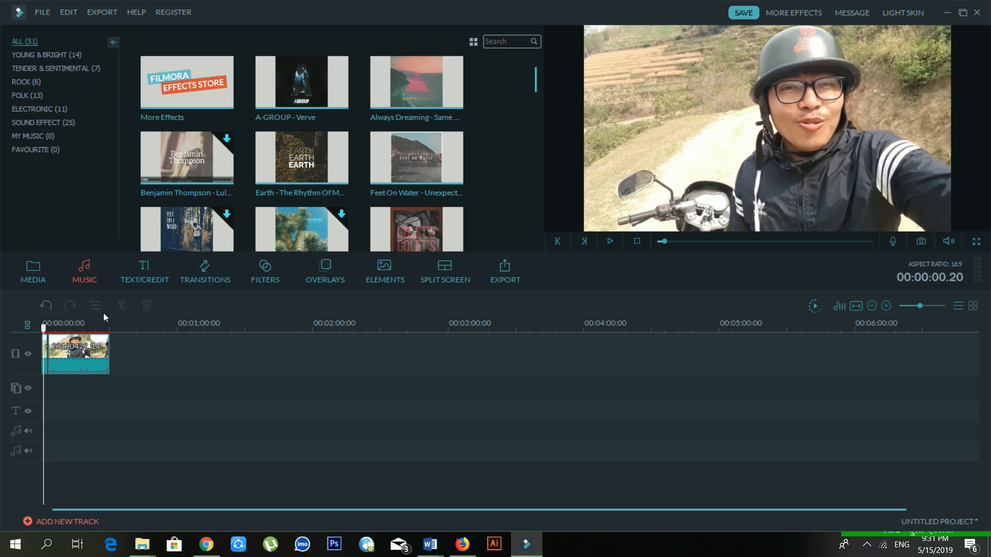
# Switch to Firefox and open the Audio Library from YouTube Studio's other features.
pyautogui.click(207, 545)
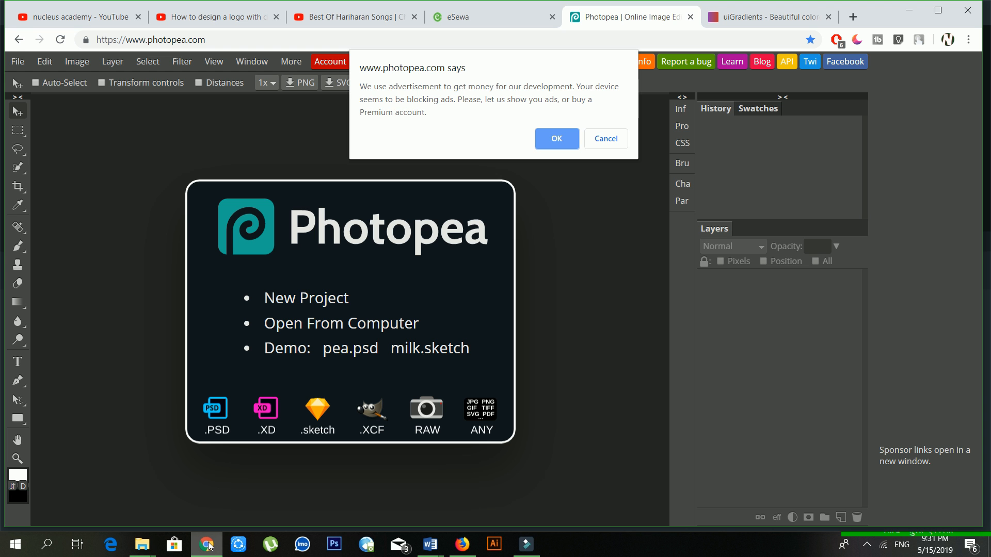
pyautogui.click(208, 545)
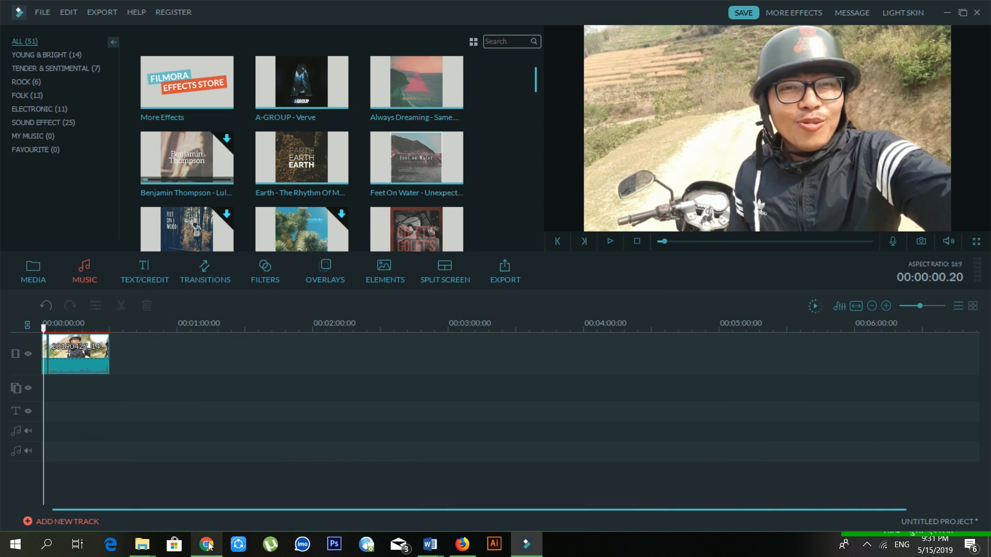
pyautogui.click(463, 545)
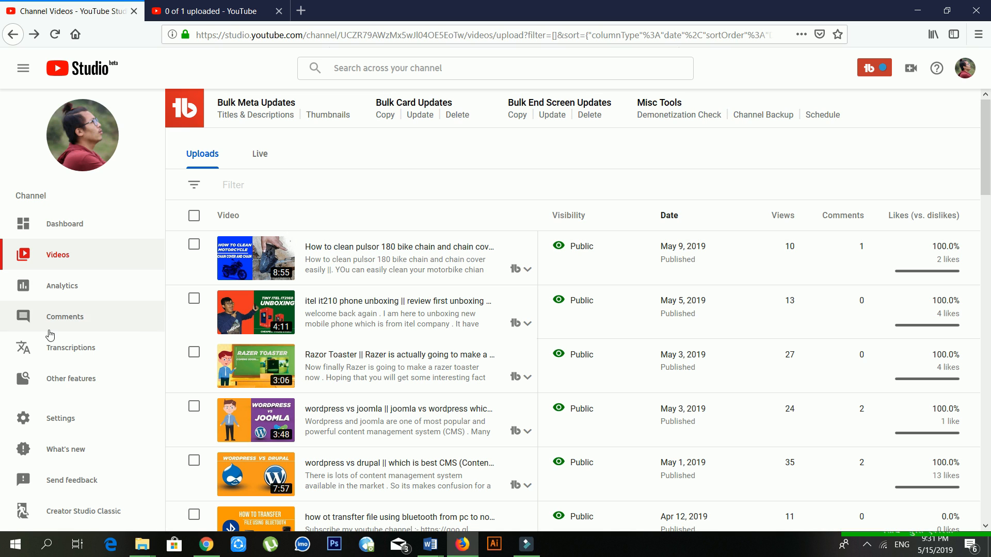
pyautogui.moveTo(74, 382)
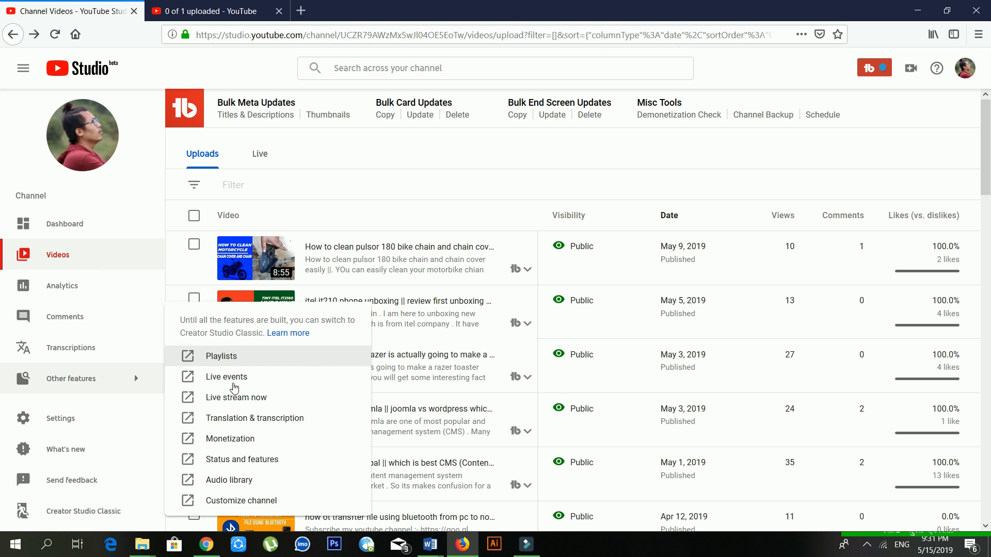
pyautogui.click(232, 482)
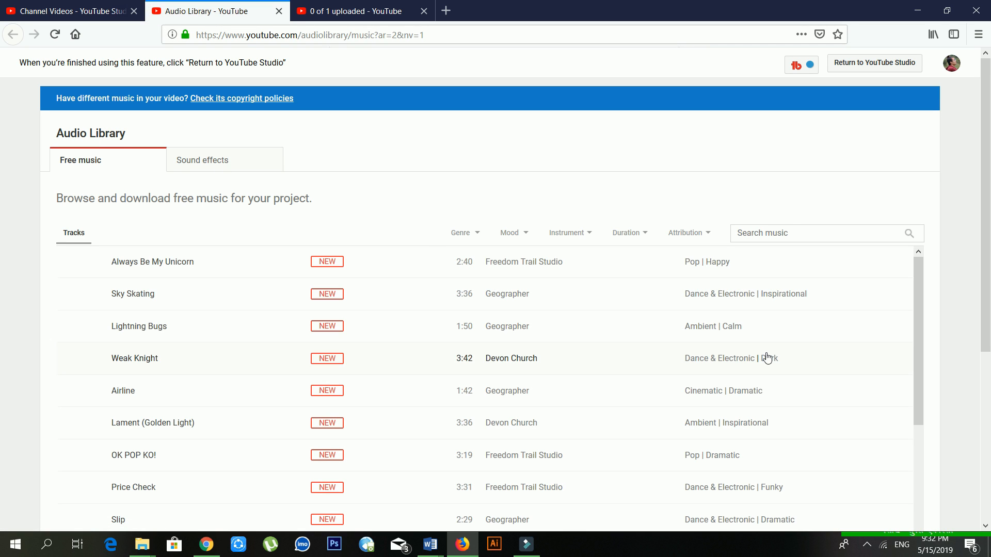
# Look through the free music tracks and the Genre, Mood, Instrument, Duration and Attribution filter options.
pyautogui.scroll(-3, 442, 346)
pyautogui.scroll(3, 443, 346)
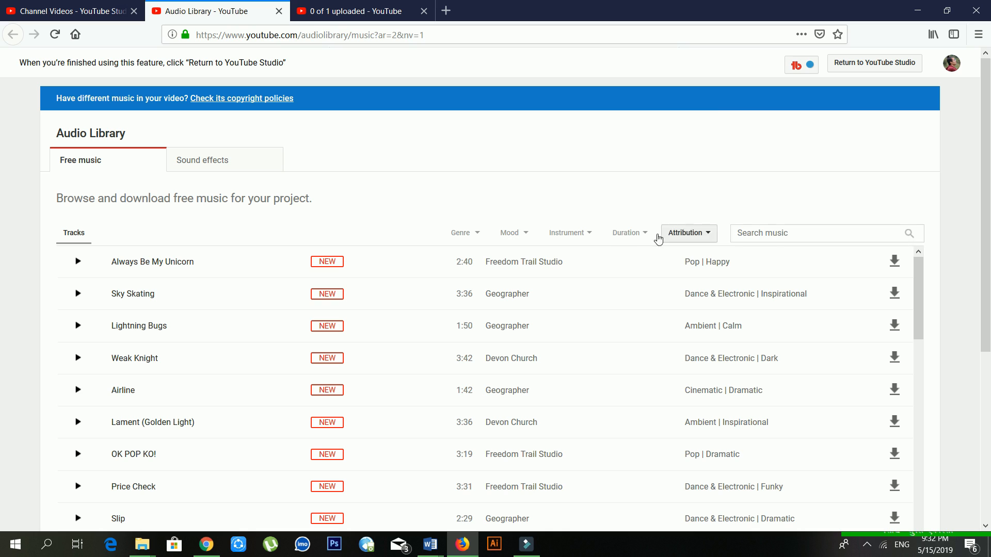
pyautogui.click(777, 238)
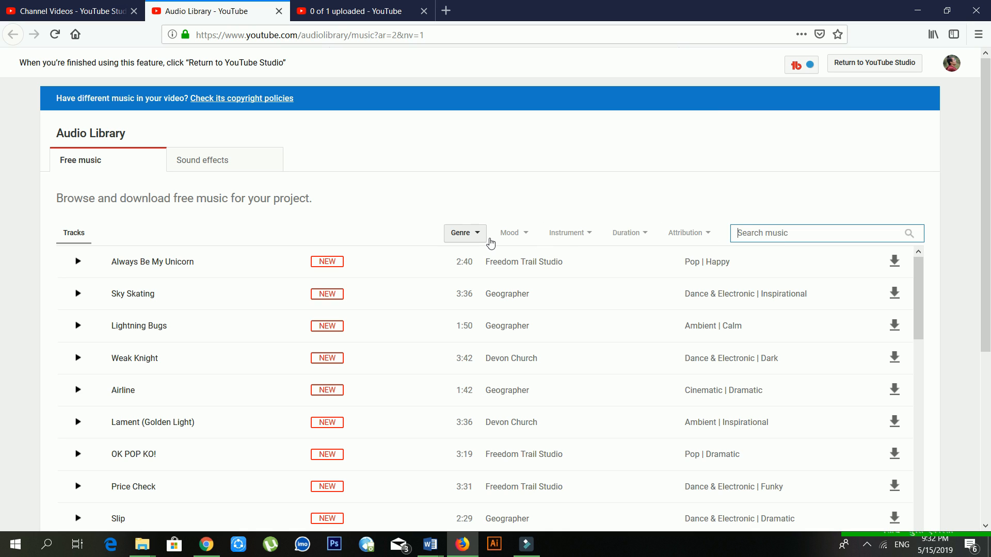
pyautogui.click(486, 240)
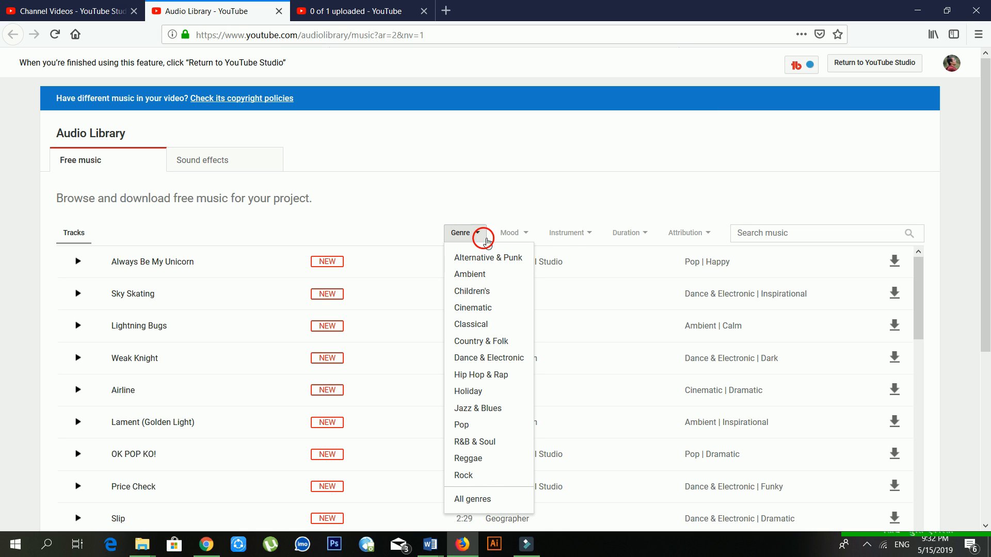
pyautogui.click(486, 239)
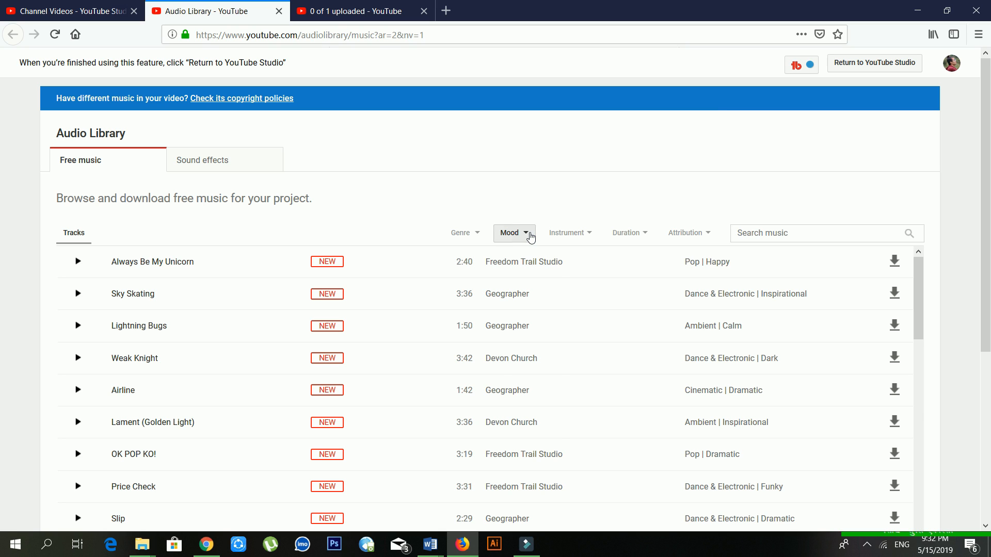
pyautogui.click(530, 237)
pyautogui.click(570, 233)
pyautogui.click(650, 233)
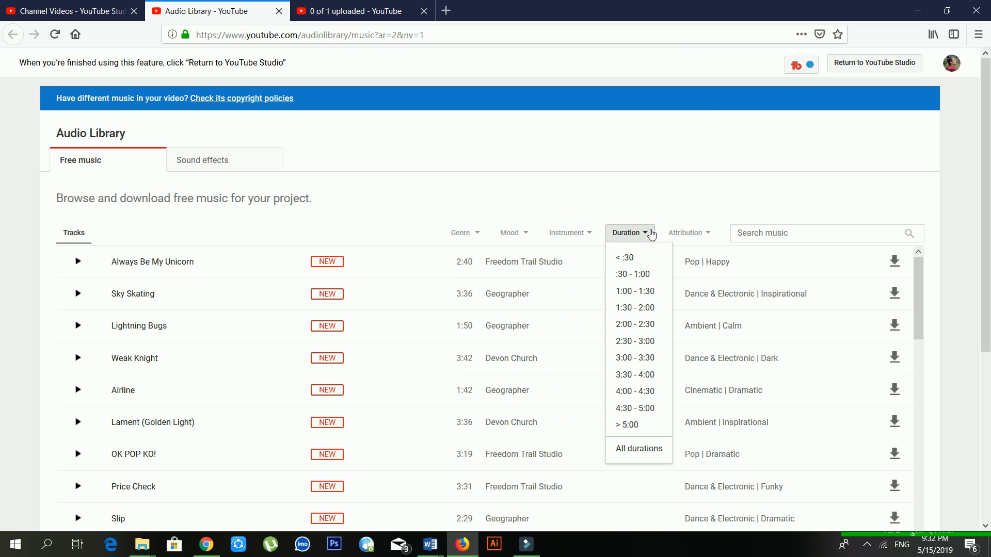
pyautogui.click(689, 235)
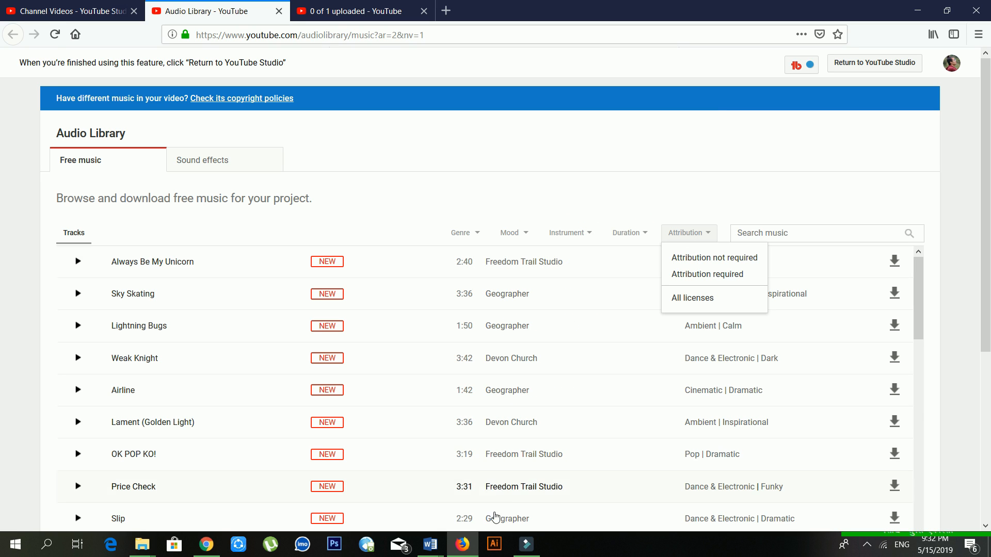
# Switch to Filmora and add the Opener 11 title at the start of the timeline's text track.
pyautogui.click(526, 547)
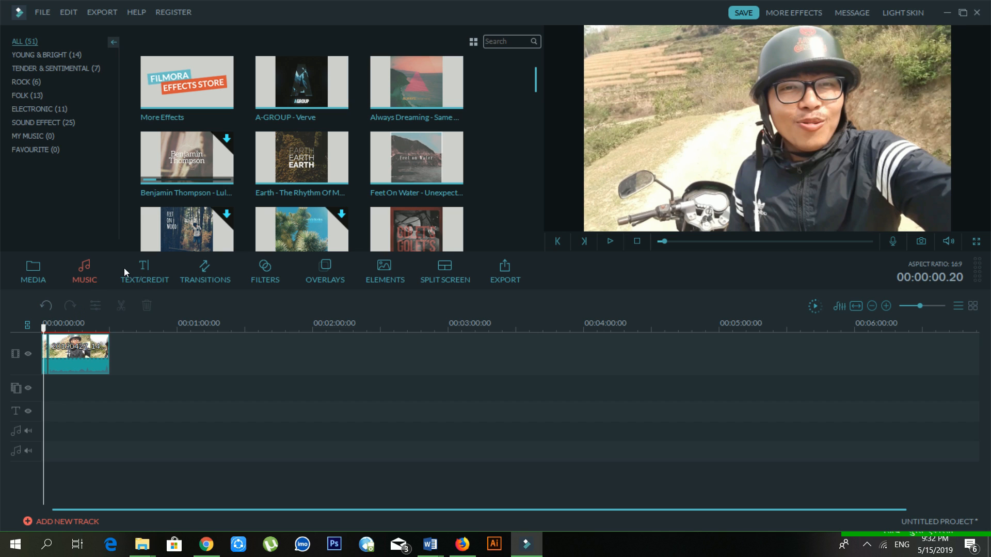
pyautogui.click(149, 267)
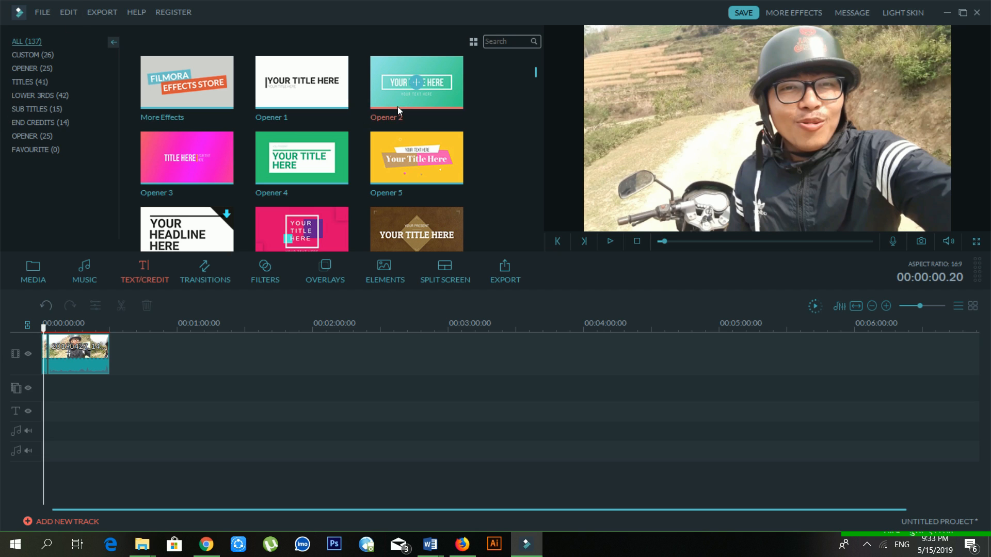
pyautogui.moveTo(534, 75); pyautogui.dragTo(534, 78)
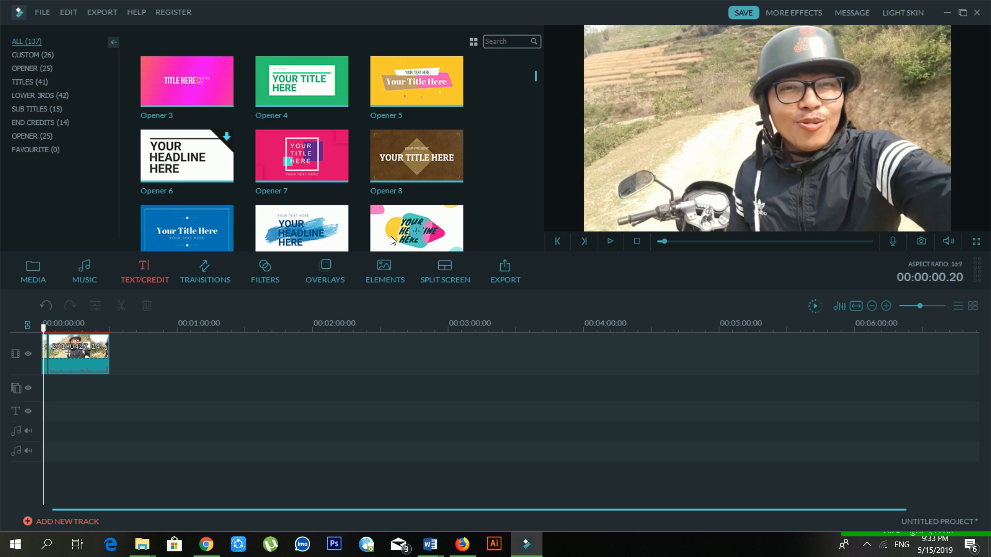
pyautogui.moveTo(392, 241); pyautogui.dragTo(42, 428)
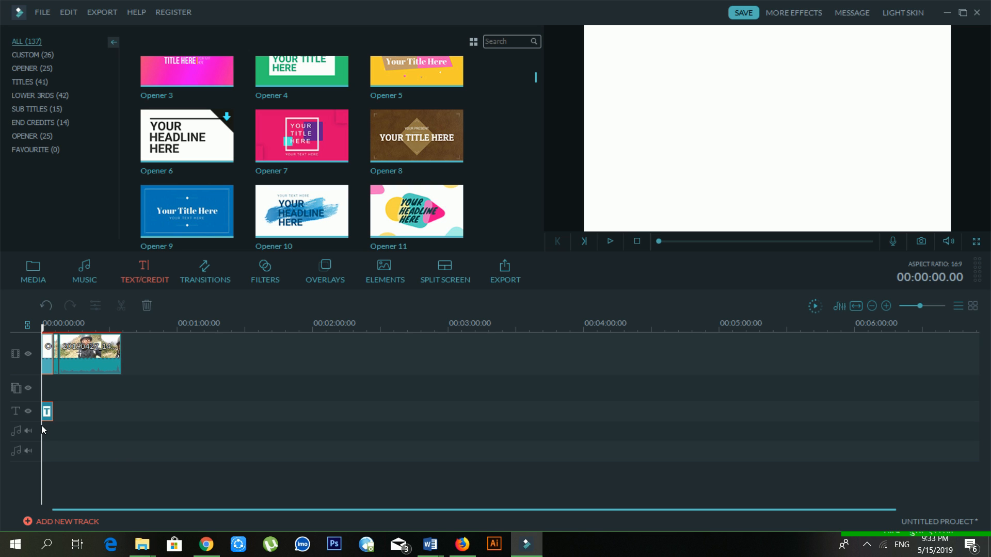
# Play the beginning of the opener, and open and close its text settings without editing.
pyautogui.press('space')
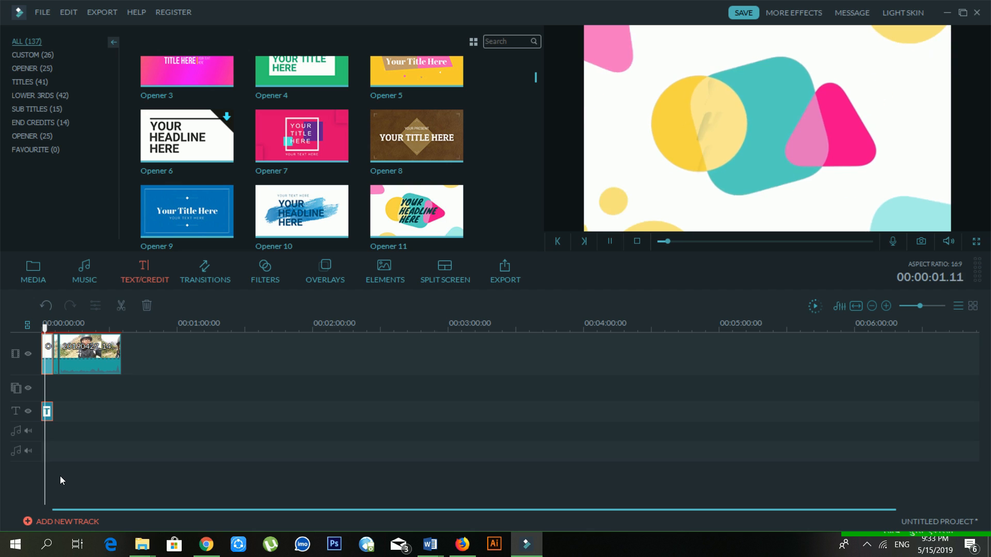
pyautogui.press('space')
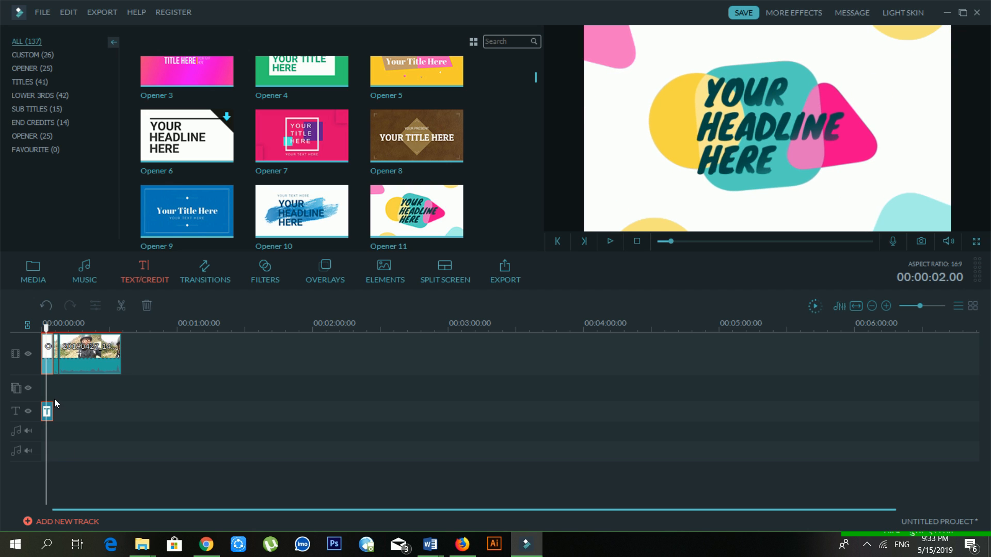
pyautogui.click(49, 366)
pyautogui.doubleClick(49, 418)
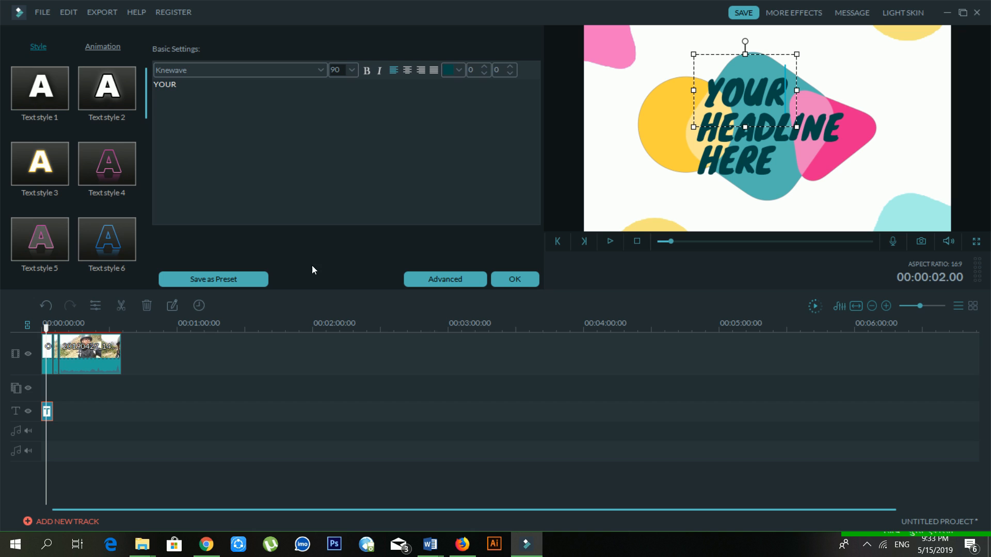
pyautogui.click(529, 279)
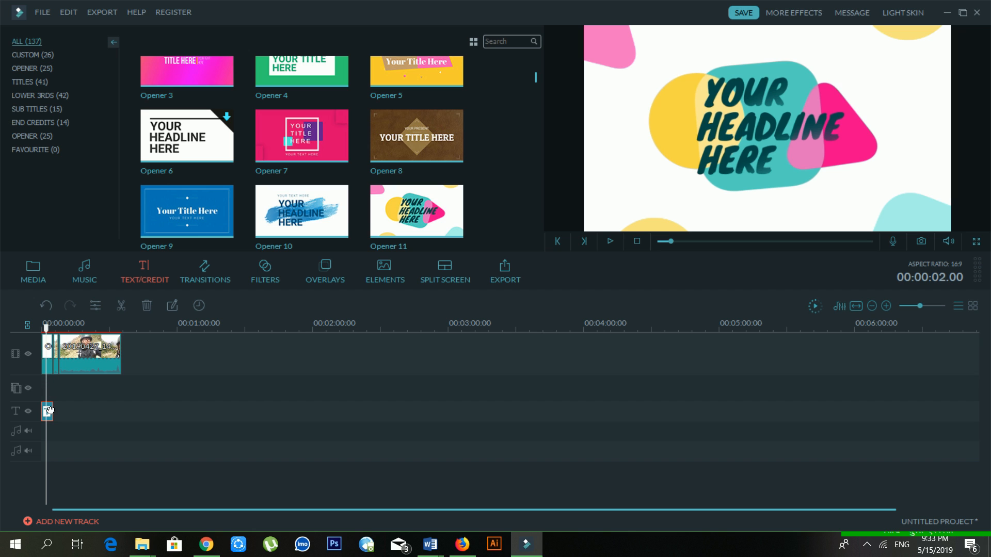
# Reopen the opener title for editing and replace the word "YOUR" with "thank you".
pyautogui.doubleClick(48, 411)
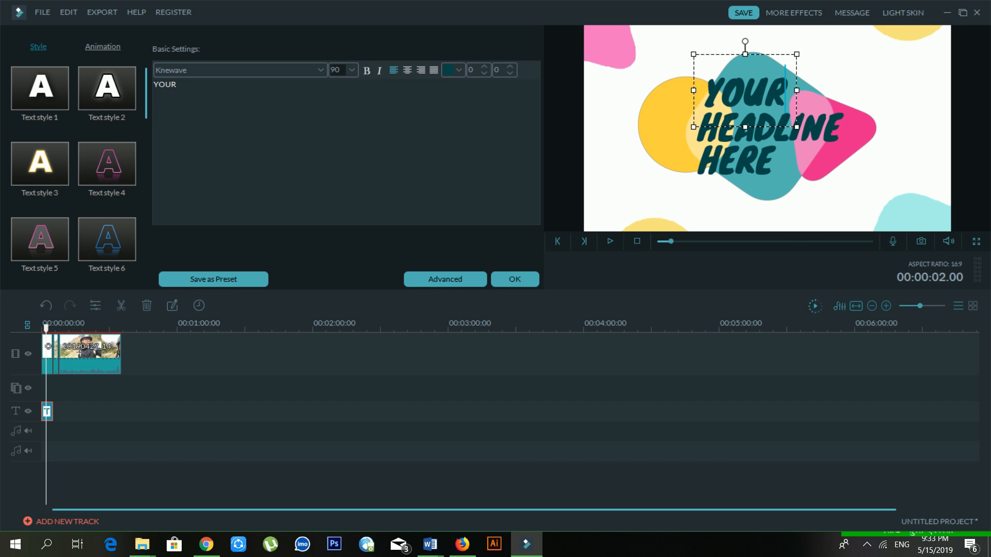
pyautogui.press('BackSpace')
pyautogui.press('BackSpace')
pyautogui.press('BackSpace')
pyautogui.press('BackSpace')
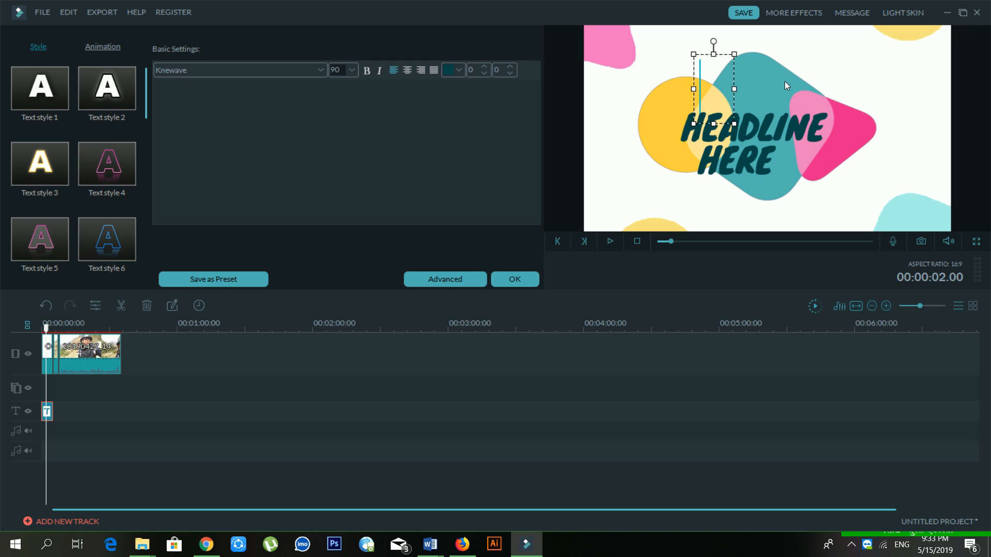
pyautogui.write('t')
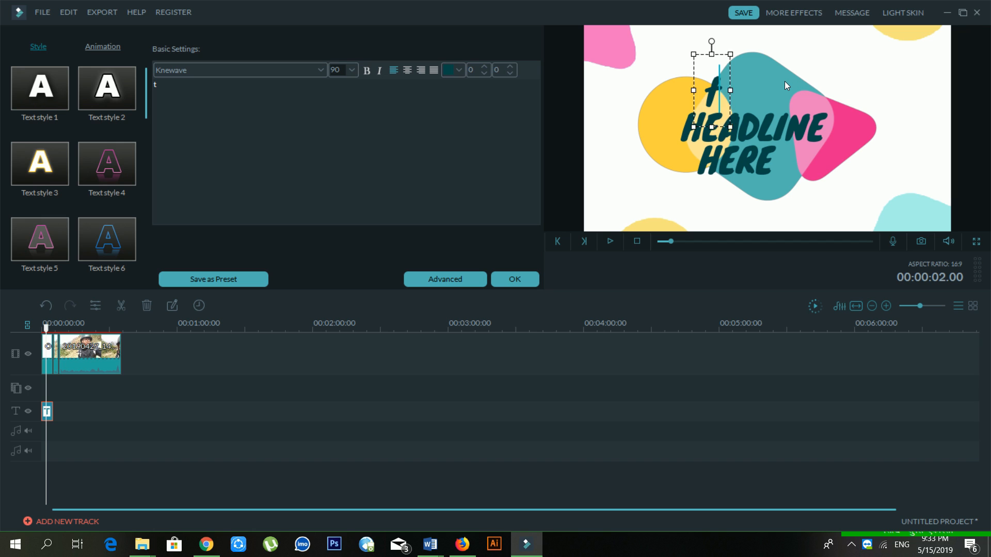
pyautogui.write('hank you')
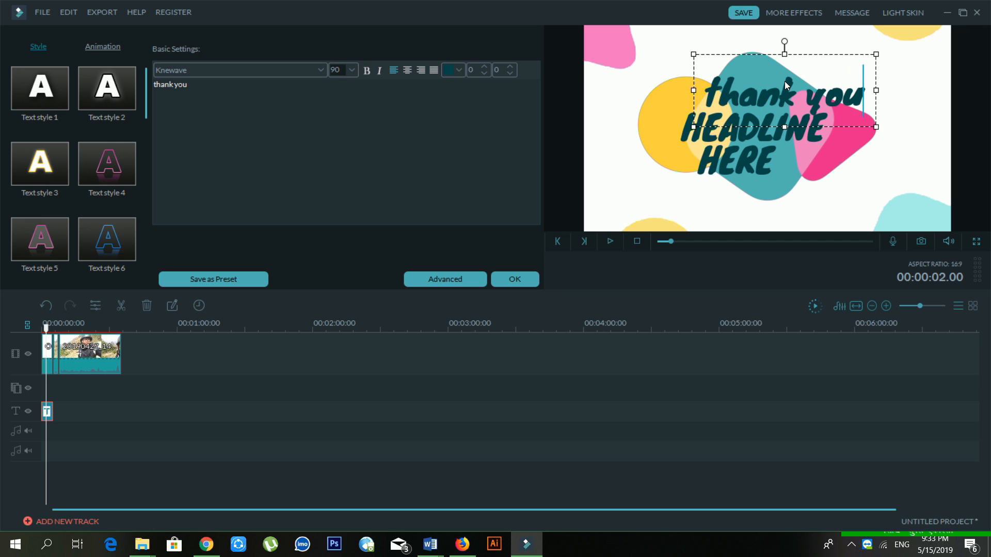
# Replace the title's middle line "HEADLINE" with "for watching".
pyautogui.click(764, 150)
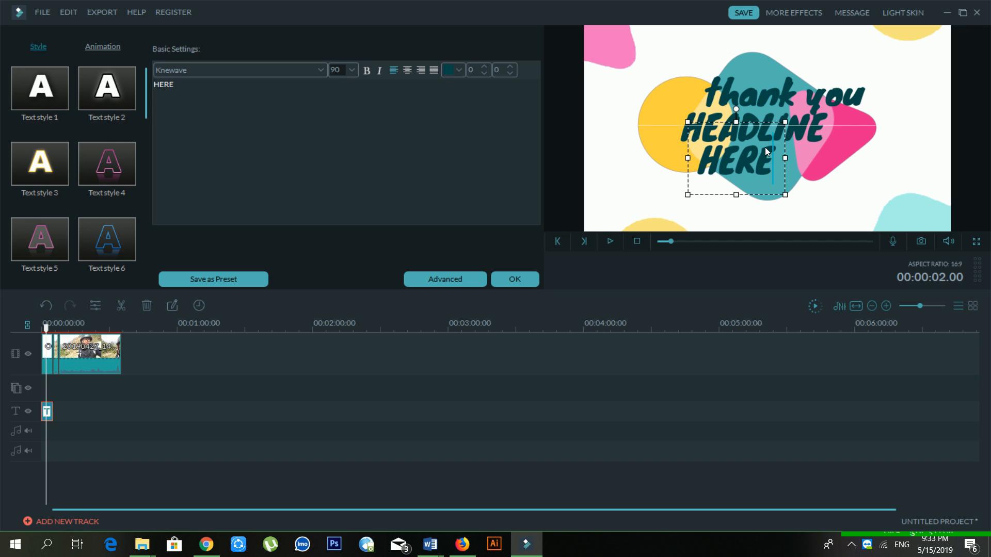
pyautogui.click(795, 123)
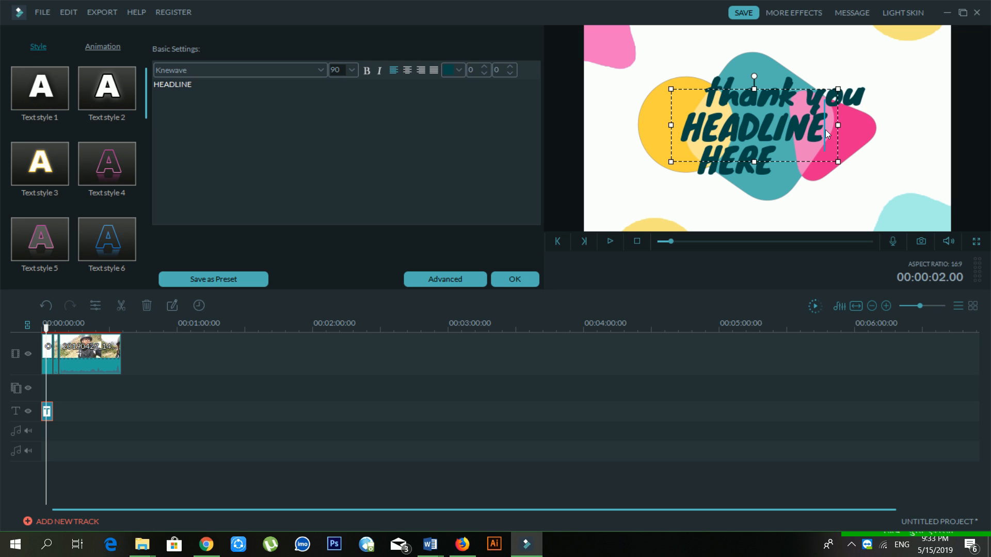
pyautogui.moveTo(825, 129); pyautogui.dragTo(617, 136)
pyautogui.write('for')
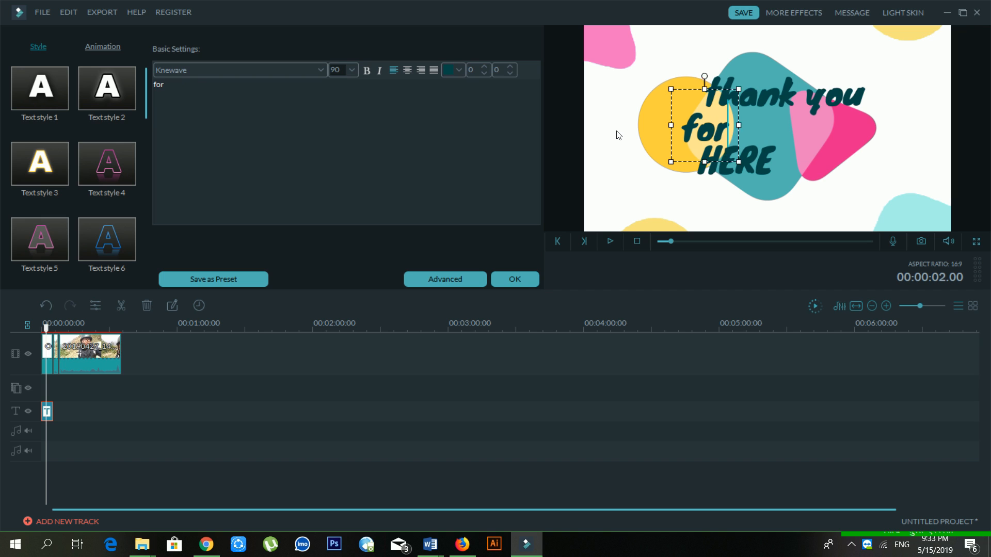
pyautogui.write(' watching')
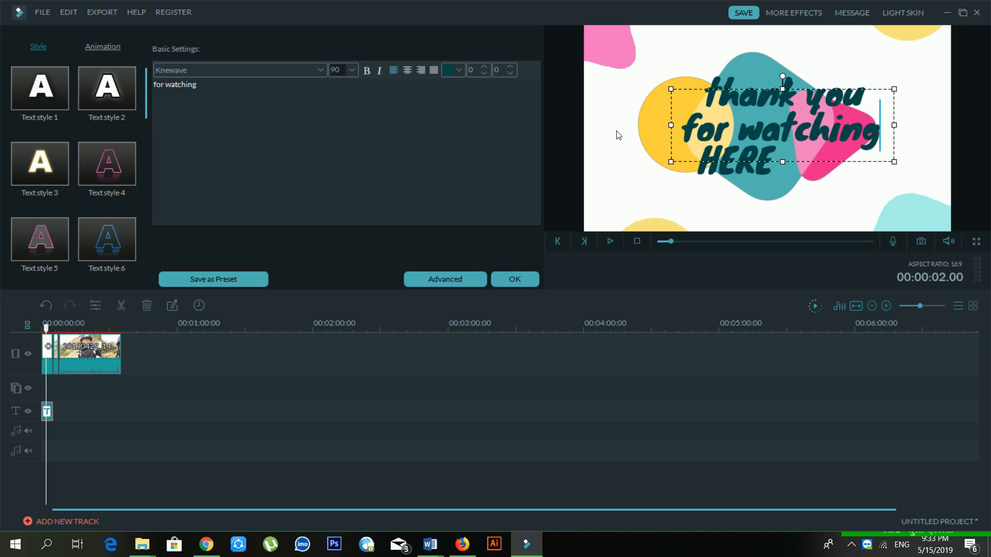
# Replace the title's last line "HERE" with "my video".
pyautogui.click(736, 173)
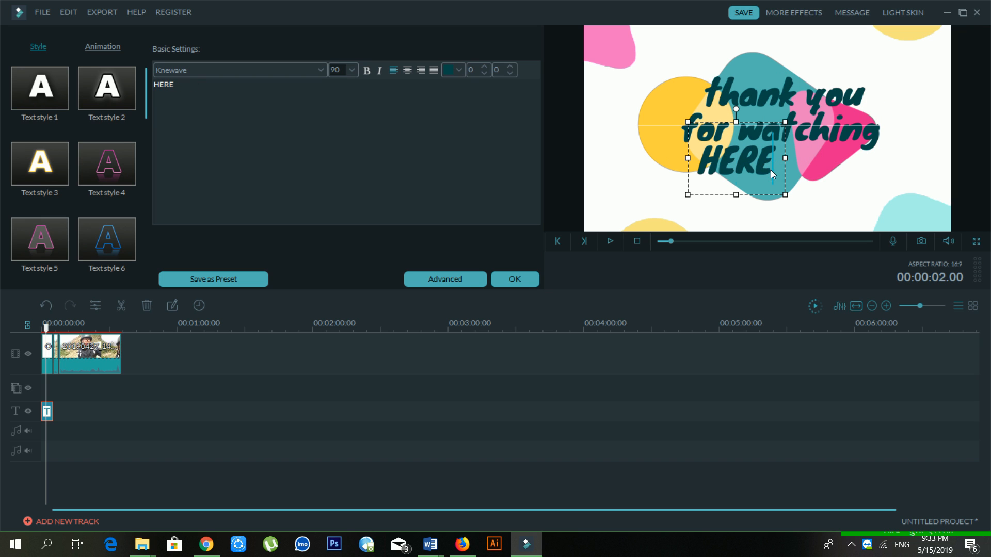
pyautogui.moveTo(770, 169); pyautogui.dragTo(657, 170)
pyautogui.write('my video')
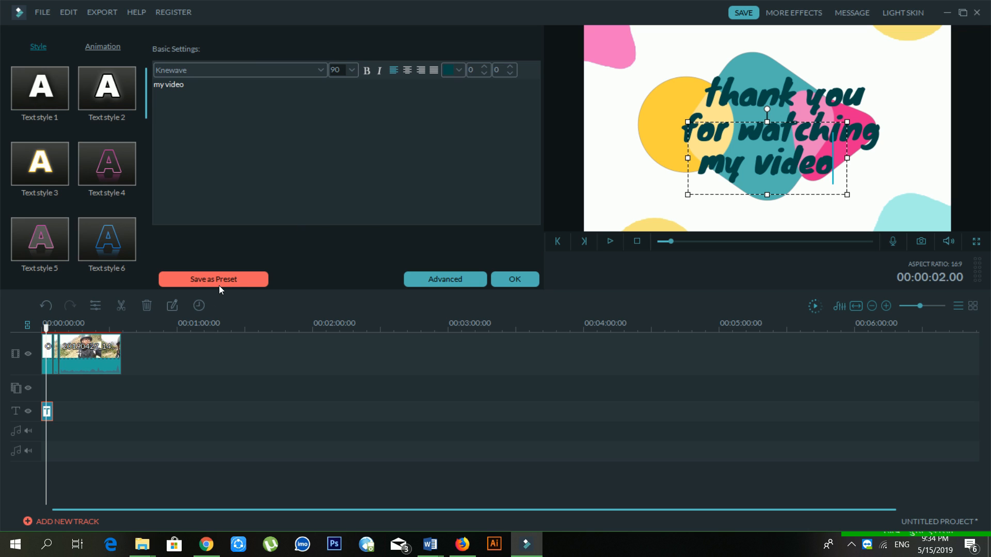
# Open the advanced text editor for the title, view the animation presets and return to the customization settings.
pyautogui.click(424, 285)
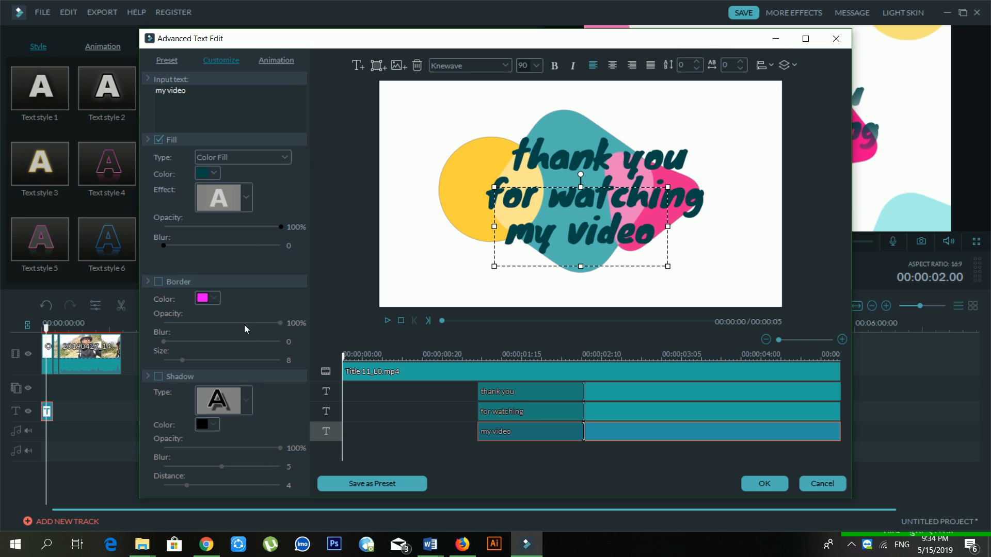
pyautogui.click(271, 64)
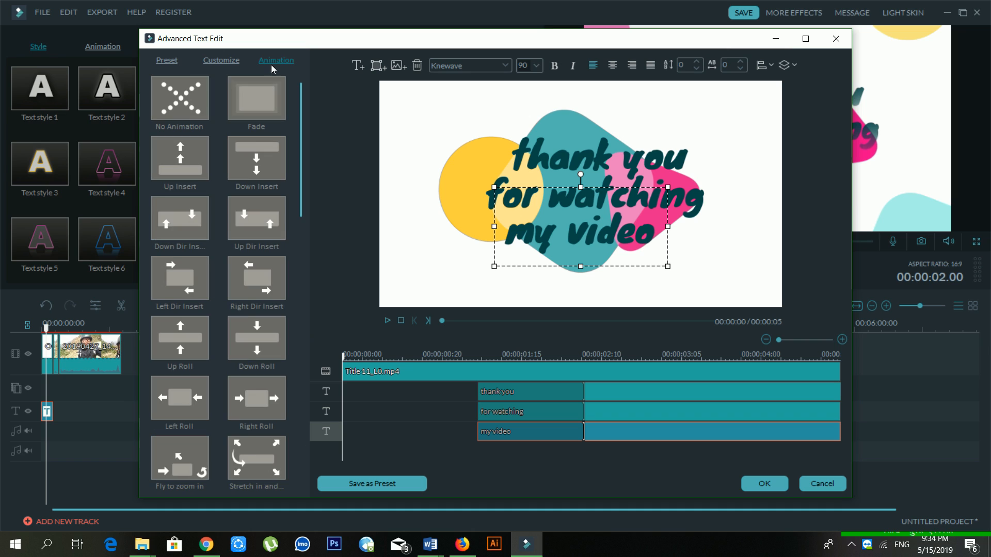
pyautogui.click(226, 63)
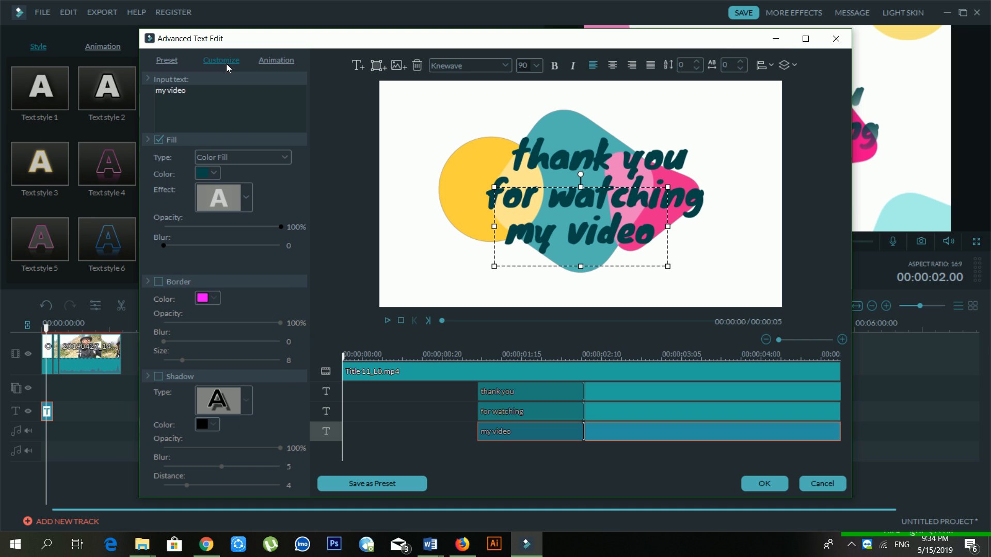
# Try Gradient Fill and Image Fill on the "my video" line, and return it to Color Fill.
pyautogui.click(234, 159)
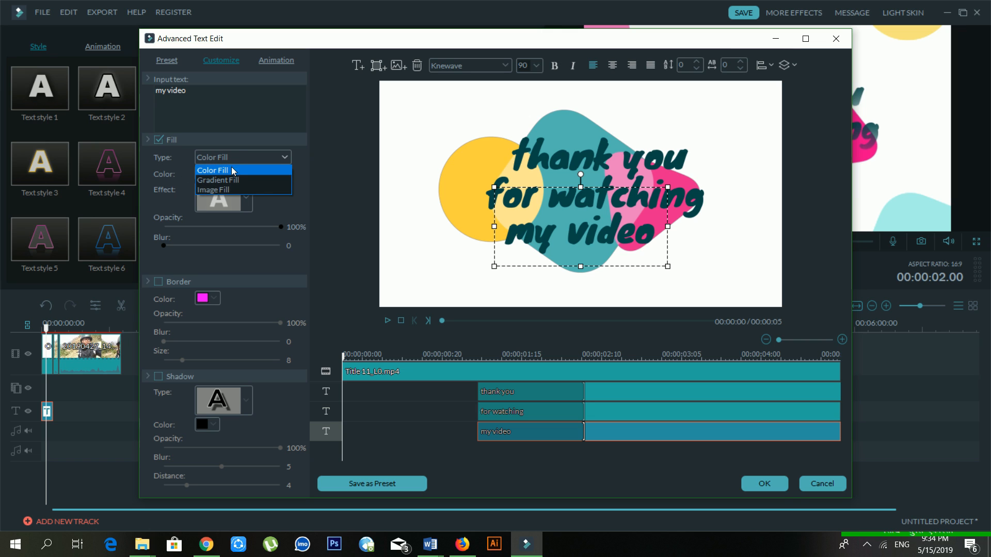
pyautogui.click(174, 161)
pyautogui.click(235, 157)
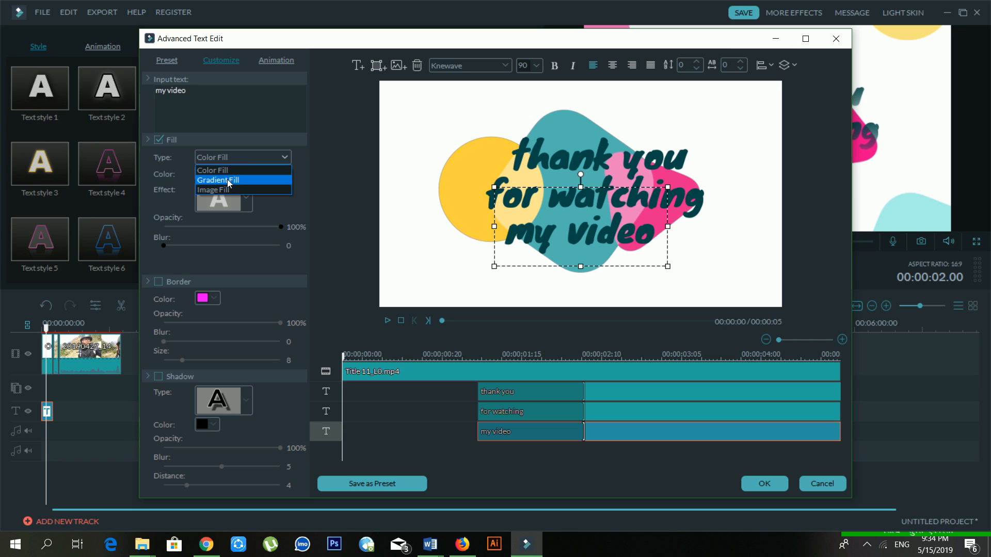
pyautogui.click(227, 180)
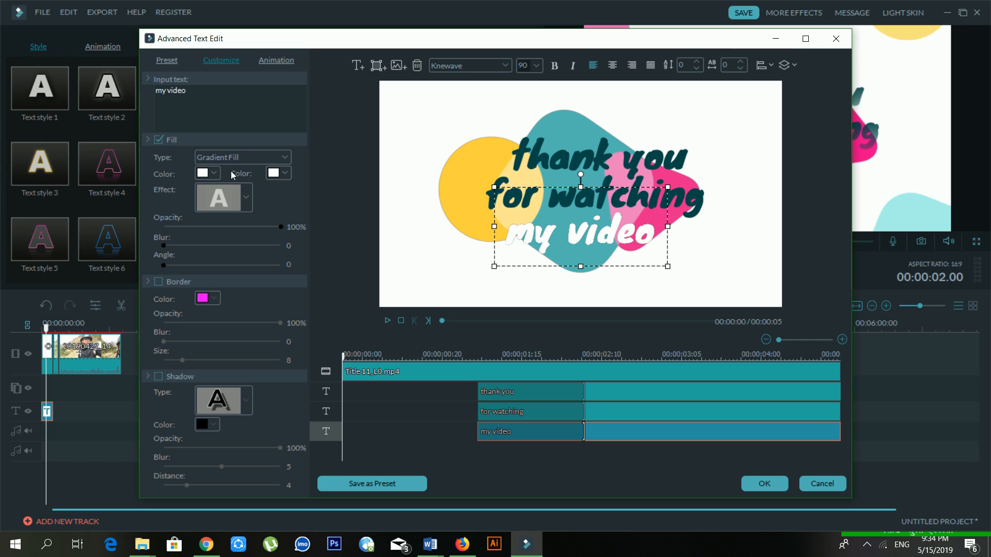
pyautogui.click(232, 158)
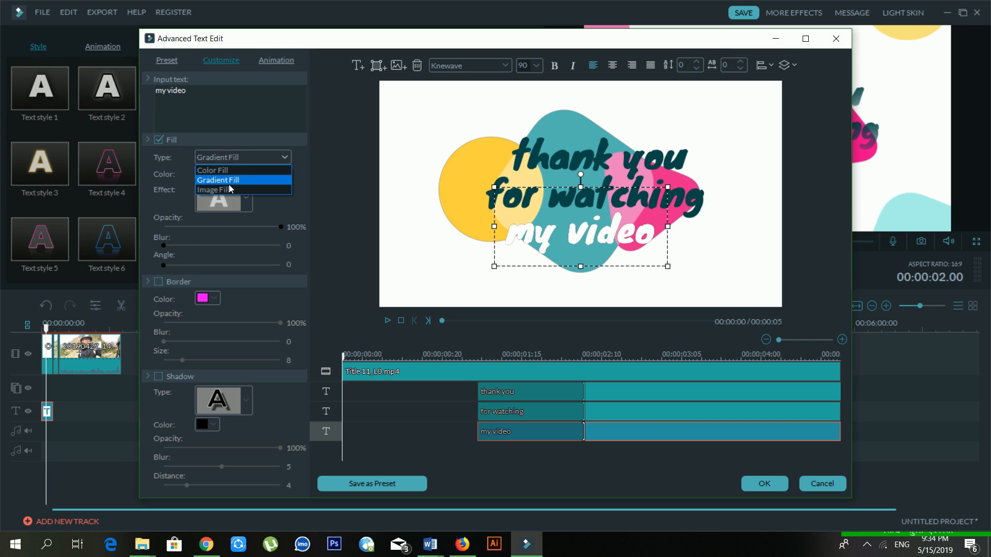
pyautogui.click(229, 185)
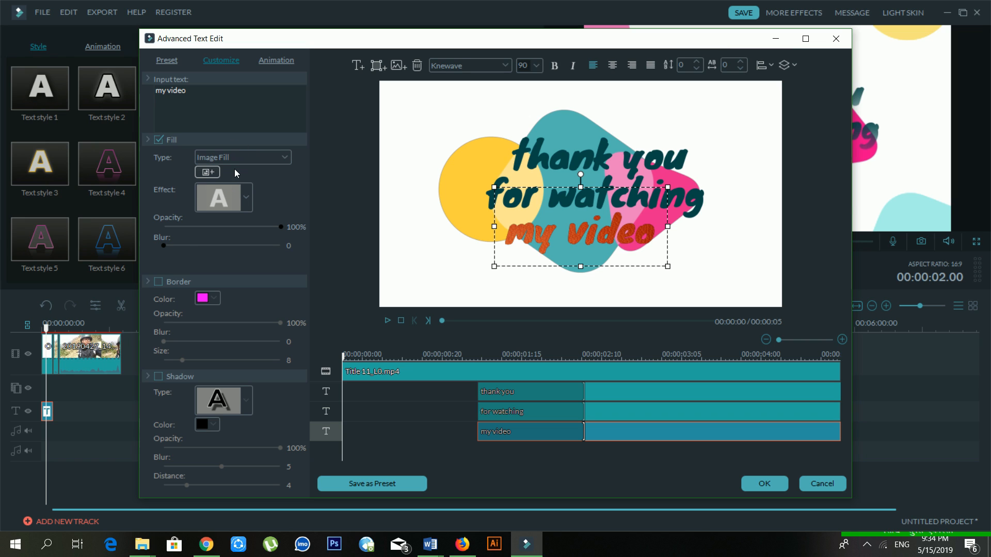
pyautogui.click(243, 157)
pyautogui.click(237, 172)
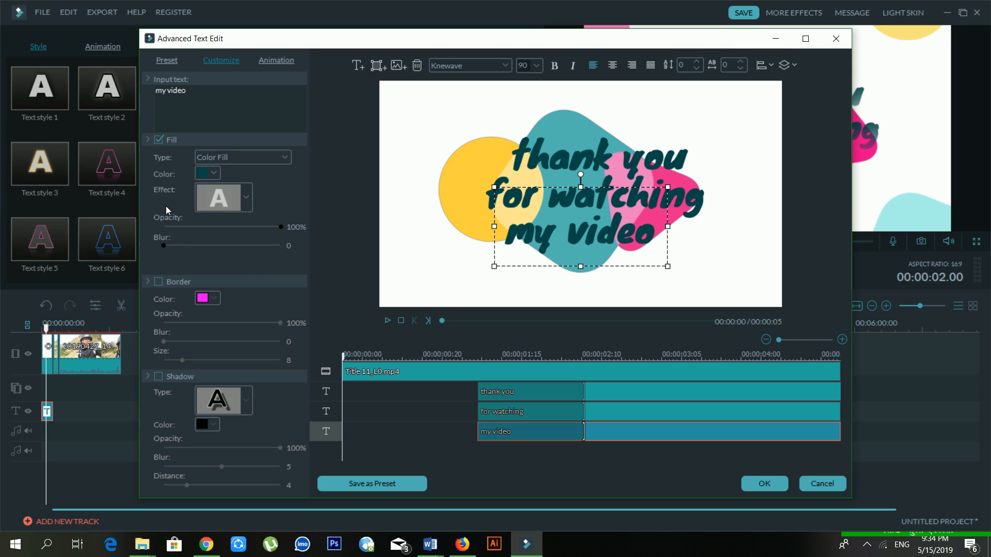
# Apply the third fill effect in the list, the embossed cyan one, to the "my video" line.
pyautogui.click(245, 197)
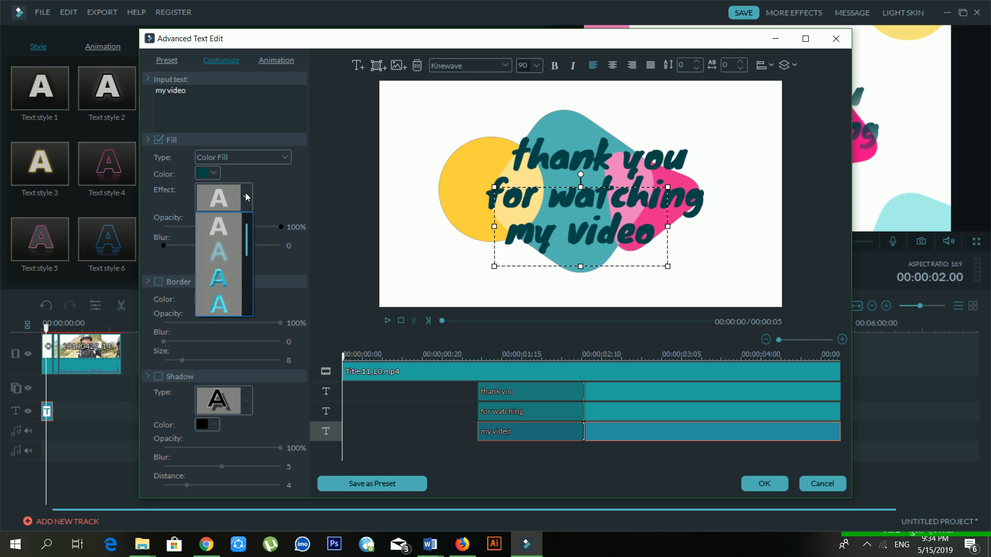
pyautogui.click(227, 277)
pyautogui.click(246, 198)
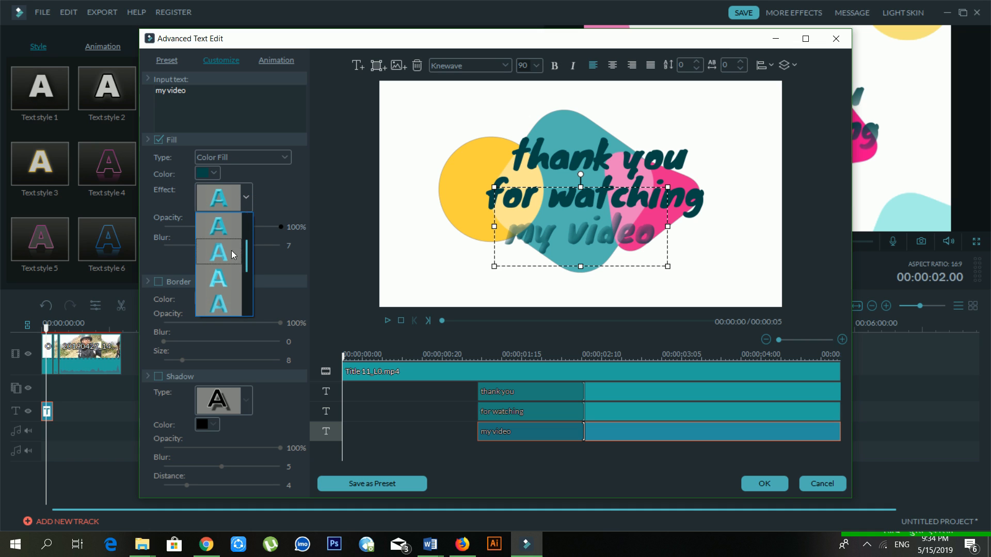
pyautogui.scroll(3, 231, 276)
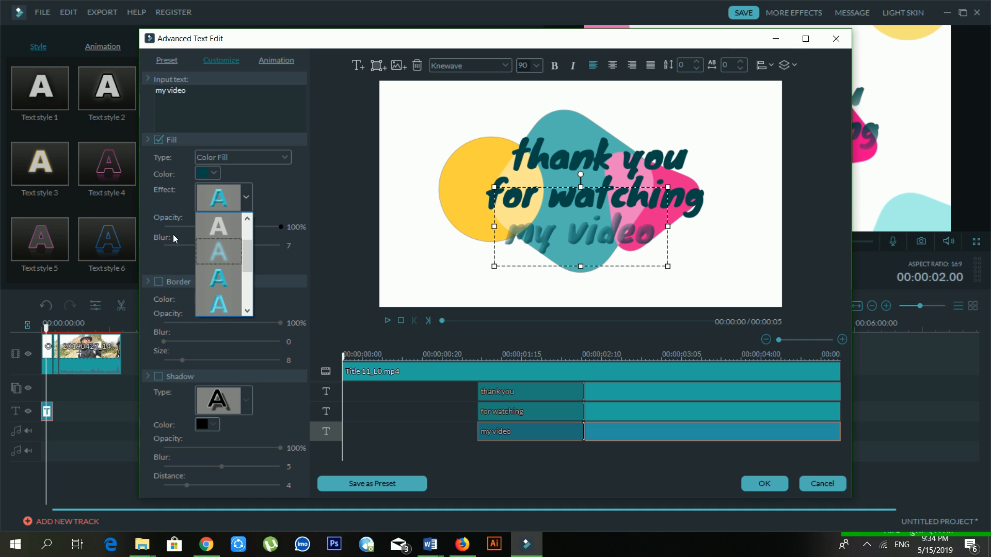
pyautogui.click(182, 211)
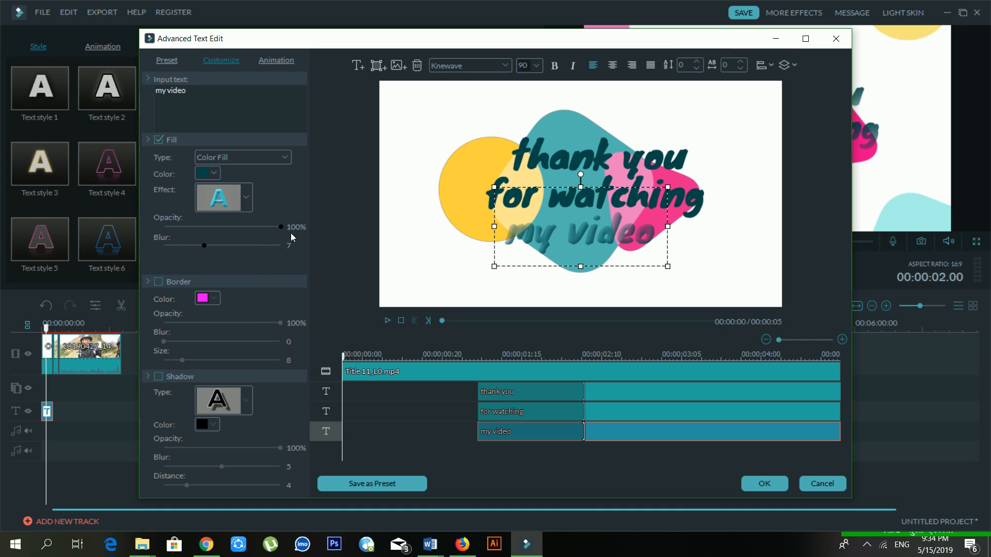
# Try a fill opacity of 59% on the "my video" line, restore it to 100%, and set the fill blur to 10.
pyautogui.moveTo(283, 228); pyautogui.dragTo(233, 231)
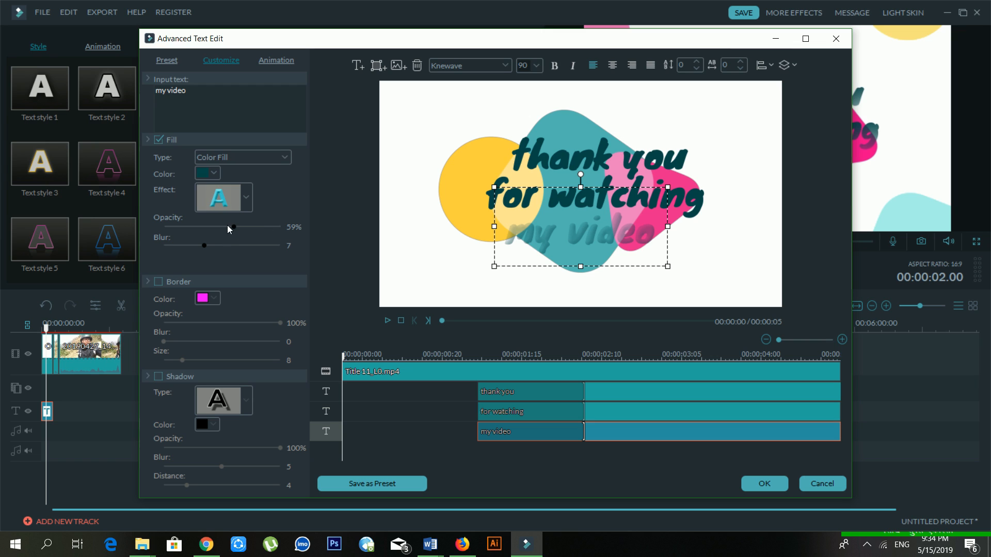
pyautogui.moveTo(233, 228); pyautogui.dragTo(274, 227)
pyautogui.moveTo(212, 249)
pyautogui.mouseDown()
pyautogui.moveTo(277, 246)
pyautogui.moveTo(218, 246)
pyautogui.mouseUp()
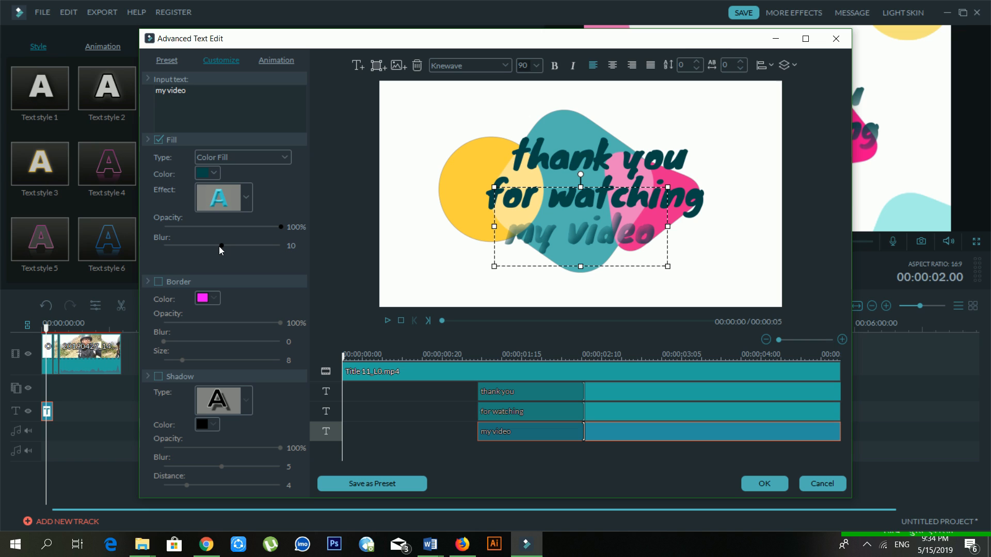
# Turn on the magenta border for the "my video" line, with its opacity at 100%.
pyautogui.click(159, 283)
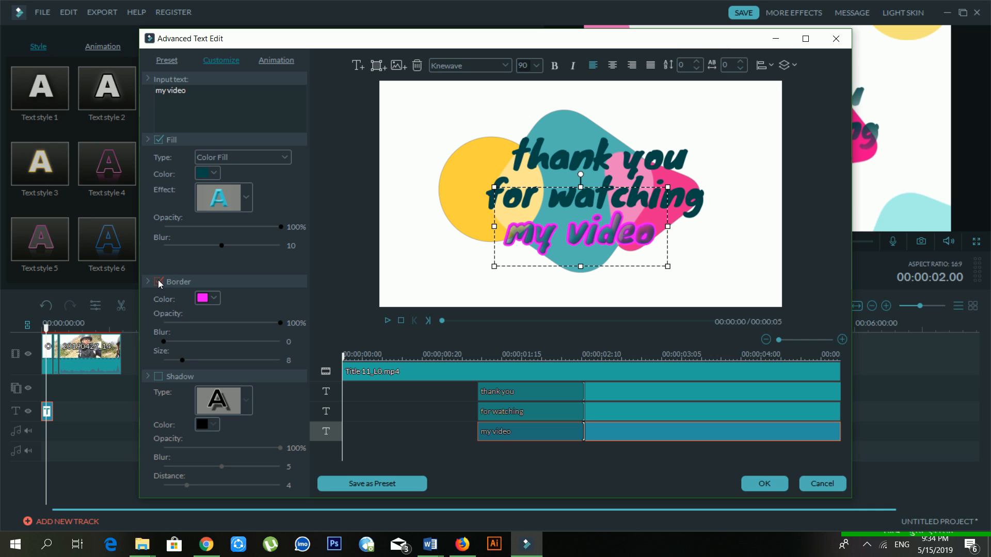
pyautogui.click(159, 281)
pyautogui.click(241, 325)
pyautogui.moveTo(255, 325); pyautogui.dragTo(292, 326)
# Try the shadow on the "my video" line and leave it turned off.
pyautogui.click(166, 379)
pyautogui.click(166, 380)
pyautogui.click(166, 380)
pyautogui.click(167, 381)
# View the available fonts and font sizes for the "my video" line, keeping Knewave at size 90.
pyautogui.click(475, 69)
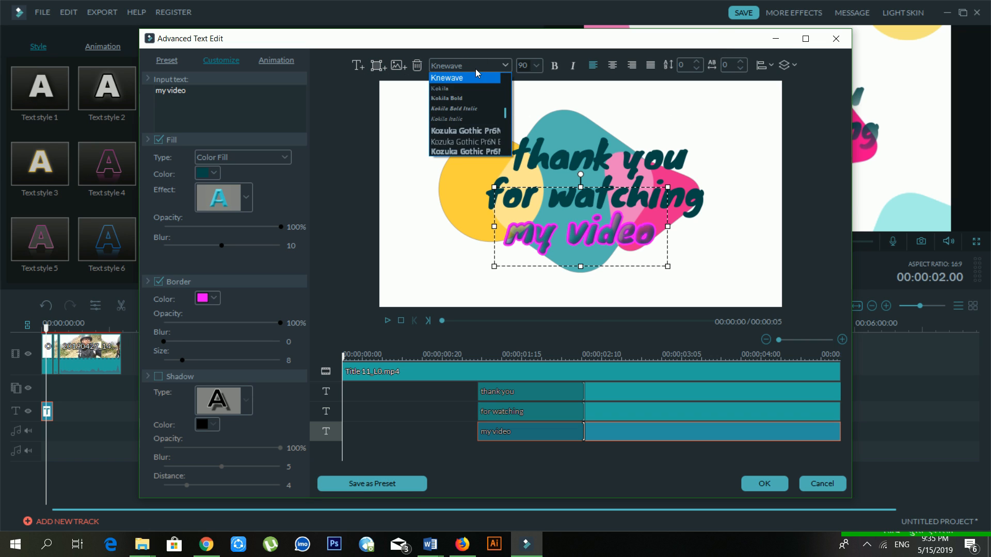
pyautogui.click(476, 69)
pyautogui.click(476, 69)
pyautogui.click(475, 69)
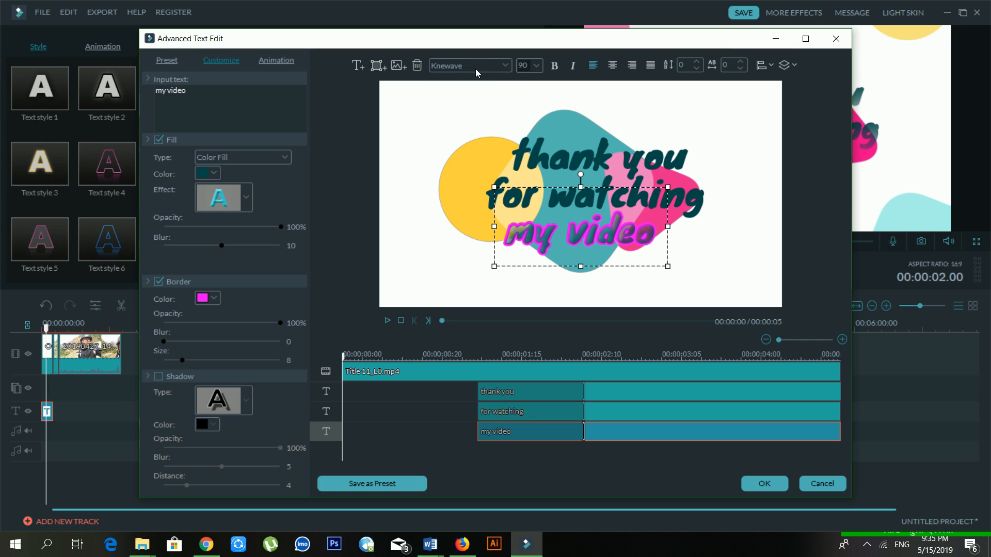
pyautogui.click(535, 66)
pyautogui.click(535, 66)
# Try a much larger line spacing on the "my video" line and return it to 0.
pyautogui.click(696, 70)
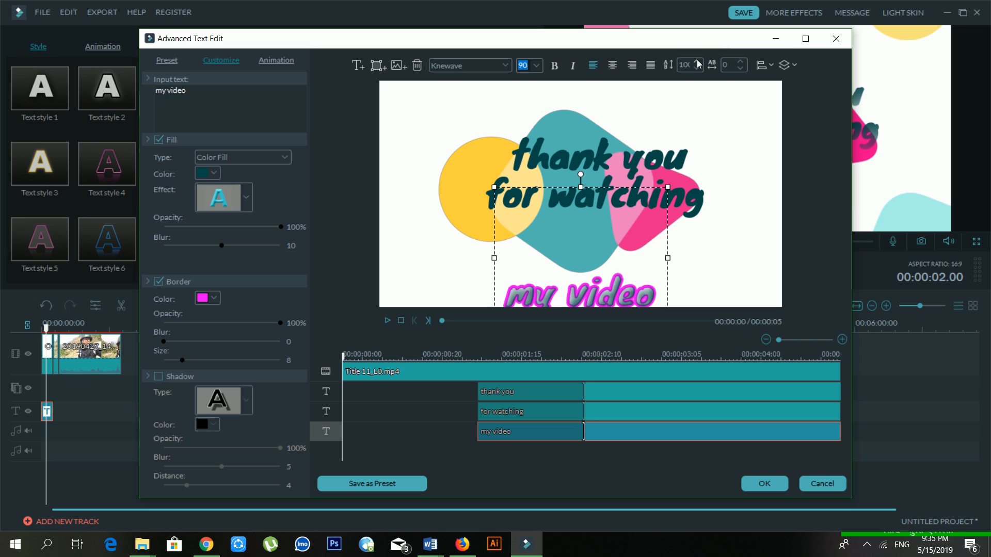
pyautogui.click(698, 62)
pyautogui.click(696, 69)
pyautogui.click(697, 62)
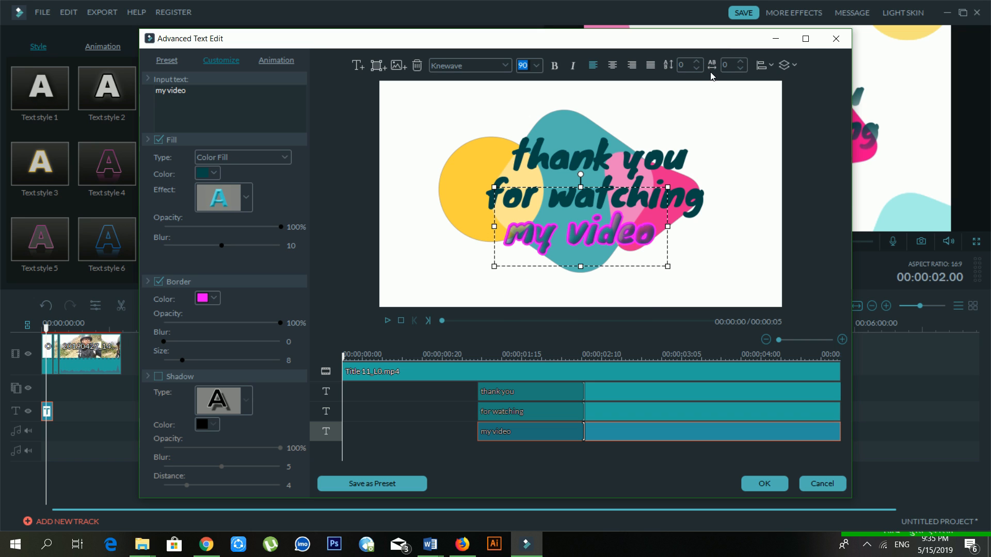
# Try a character spacing of 14 on the "my video" line, and reduce it to 2.
pyautogui.click(741, 61)
pyautogui.click(741, 62)
pyautogui.click(742, 62)
pyautogui.click(742, 62)
pyautogui.click(741, 62)
pyautogui.click(742, 62)
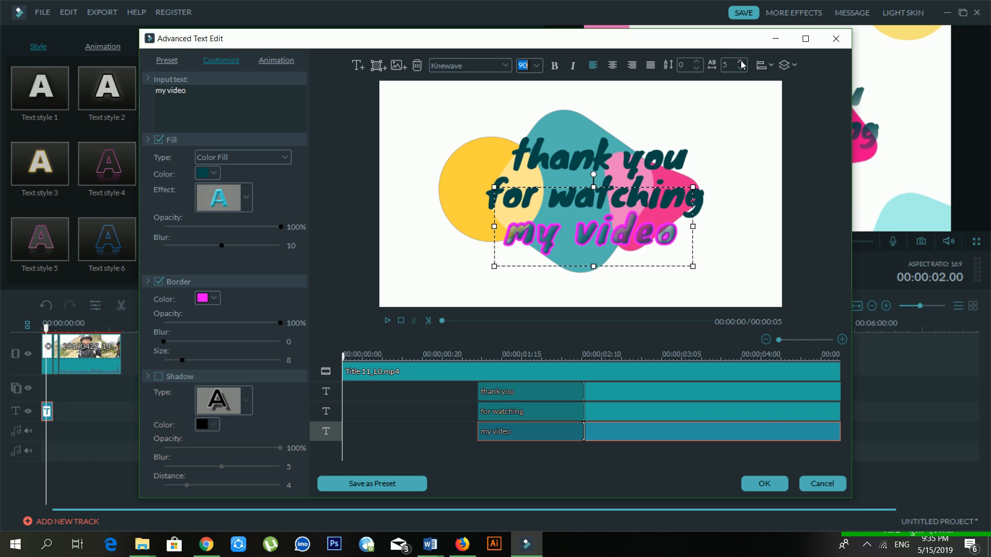
pyautogui.click(741, 62)
pyautogui.click(742, 62)
pyautogui.click(742, 62)
pyautogui.click(742, 62)
pyautogui.click(742, 62)
pyautogui.click(741, 62)
pyautogui.click(742, 62)
pyautogui.click(742, 62)
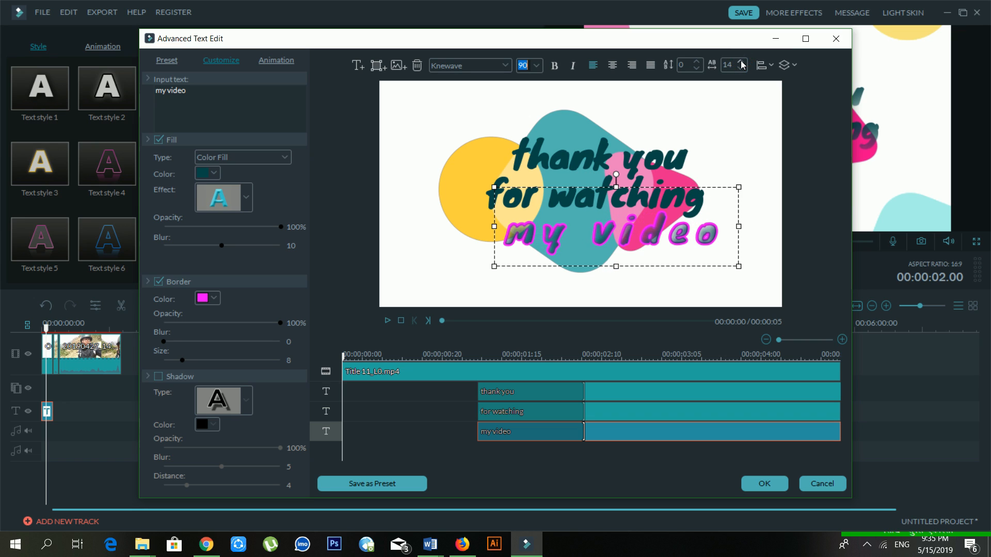
pyautogui.click(741, 69)
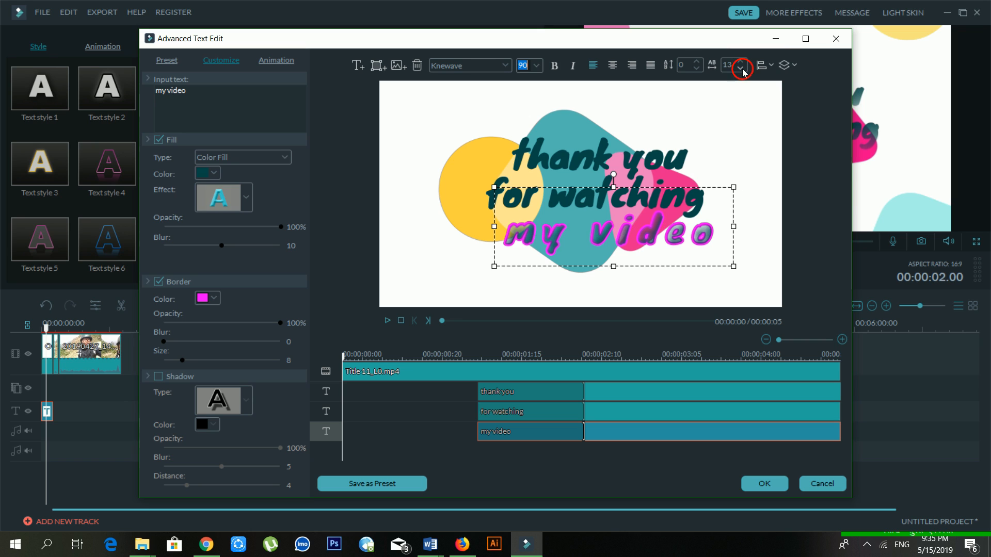
pyautogui.click(741, 68)
pyautogui.click(742, 68)
pyautogui.click(741, 68)
pyautogui.click(741, 68)
pyautogui.click(742, 69)
pyautogui.click(741, 68)
pyautogui.click(741, 68)
pyautogui.click(743, 69)
pyautogui.click(742, 69)
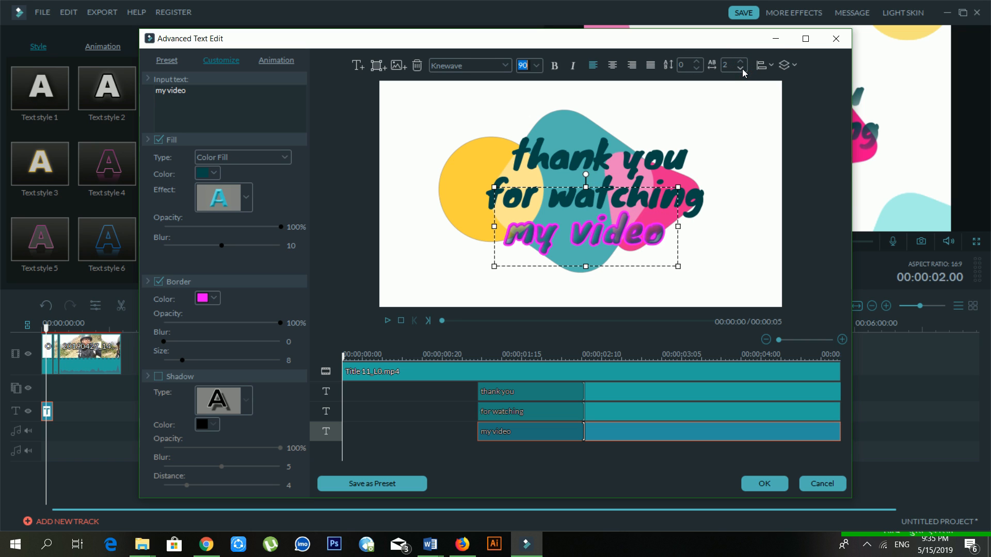
# View the object alignment and layer order options, and select the "for watching" line.
pyautogui.click(771, 66)
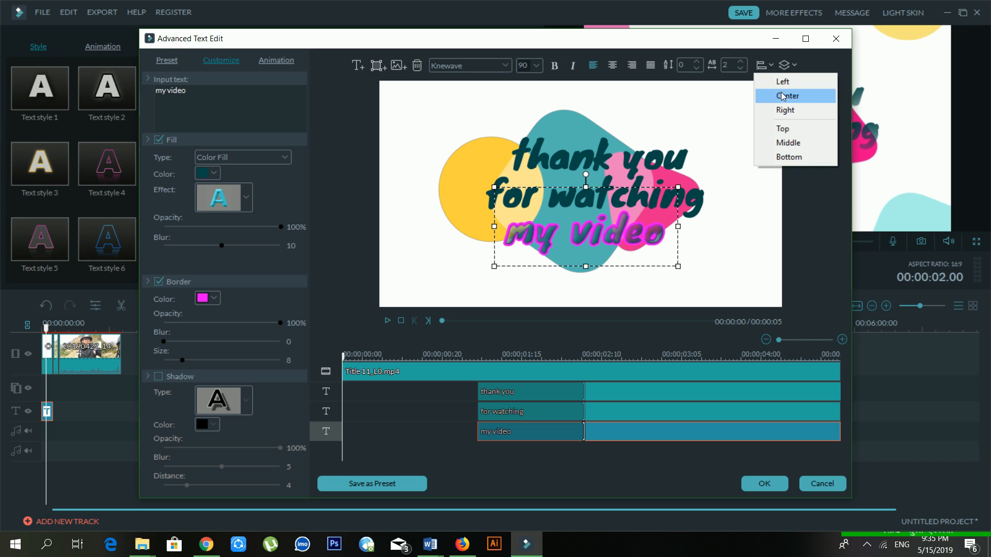
pyautogui.click(794, 66)
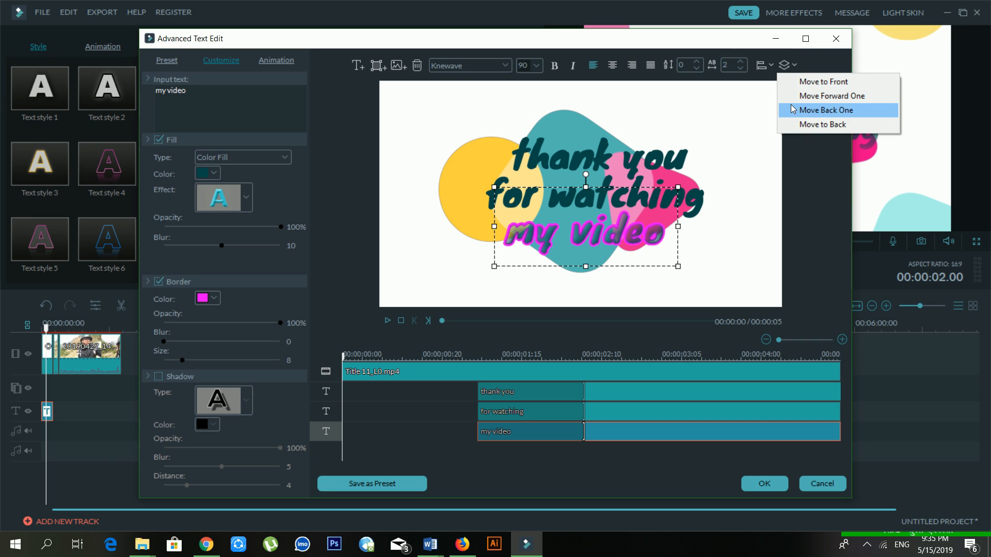
pyautogui.click(695, 166)
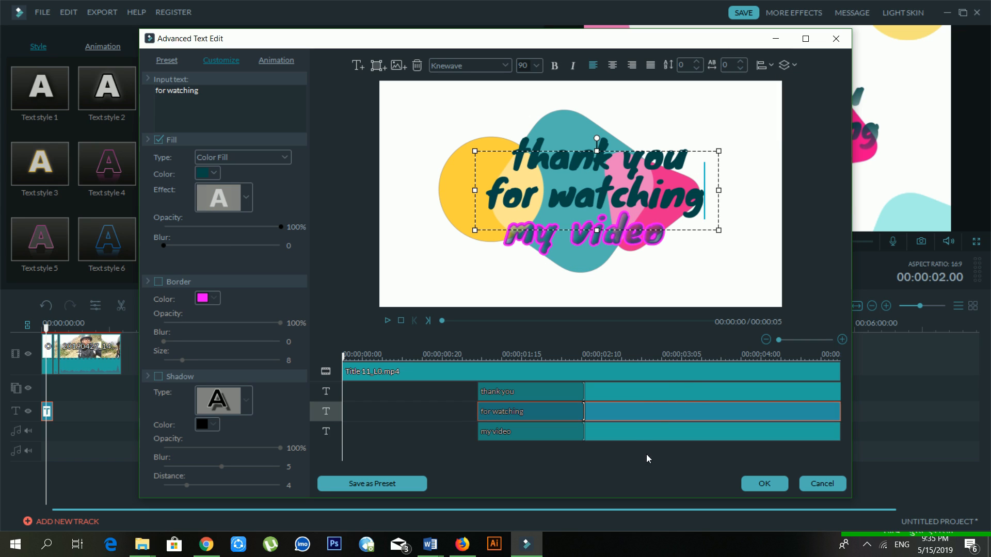
# Accept the advanced text changes and finish editing the opener title.
pyautogui.click(758, 488)
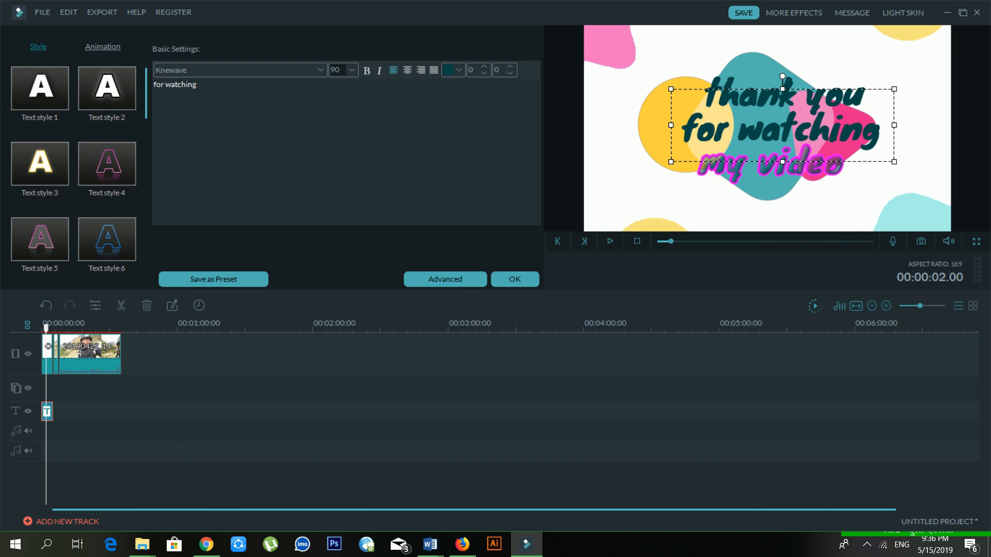
pyautogui.click(523, 276)
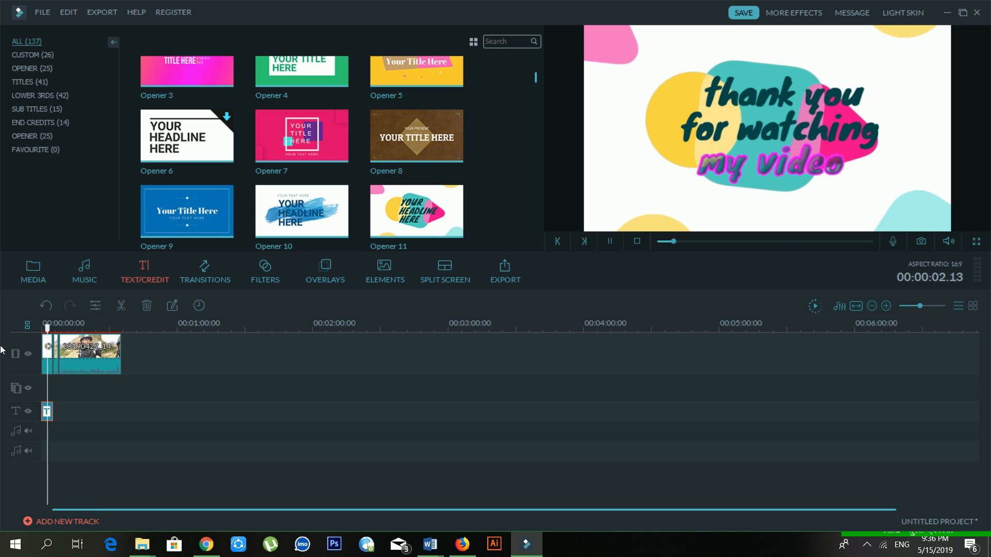
# Play the video from the start of the timeline to preview the customized title, and pause after it ends.
pyautogui.click(79, 353)
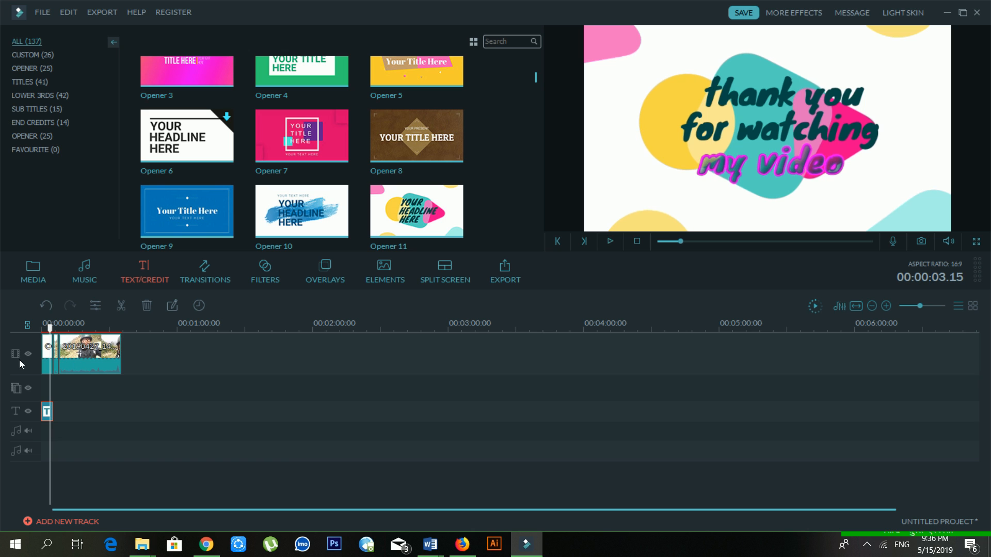
pyautogui.click(38, 328)
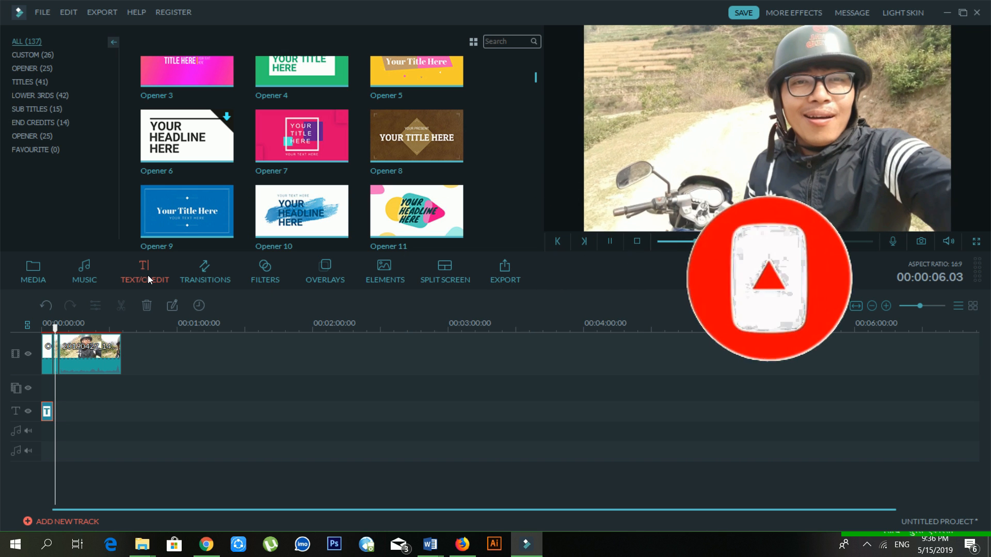
pyautogui.press('space')
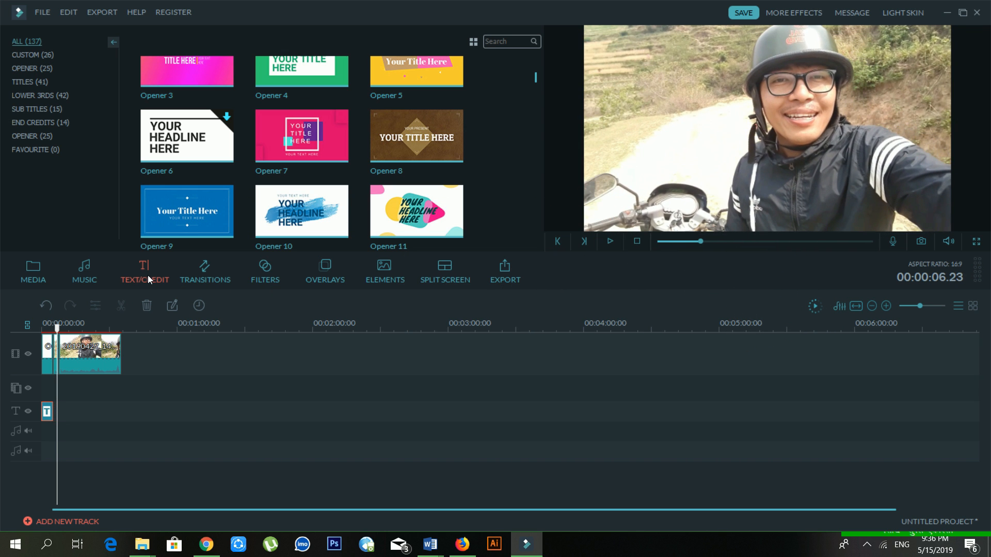